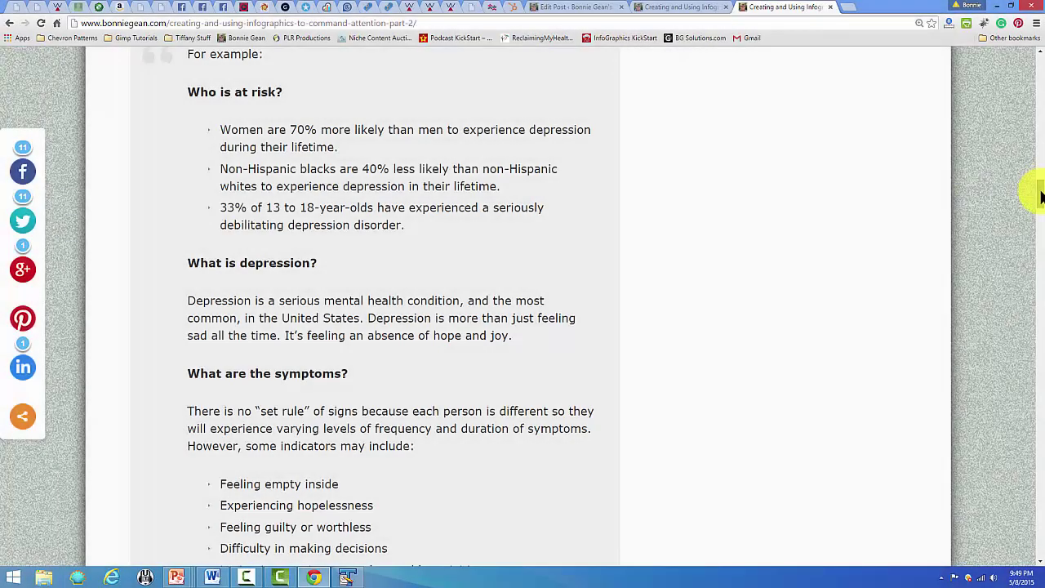
Scroll the depression article from 'Who is at risk?' down to 'Where can you go for help?'
{"action": "left_click_drag", "start_coordinate": [1040, 196], "coordinate": [1034, 303]}
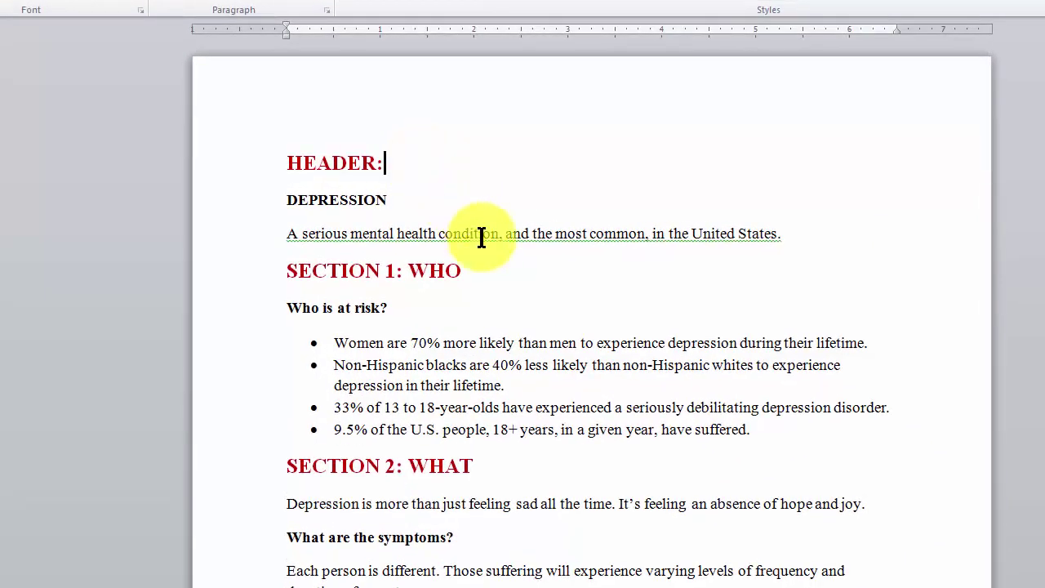
Read the depression_stats notes from HEADER through SECTION 5 and the FOOTER, then scroll back up
{"action": "left_click", "coordinate": [457, 237]}
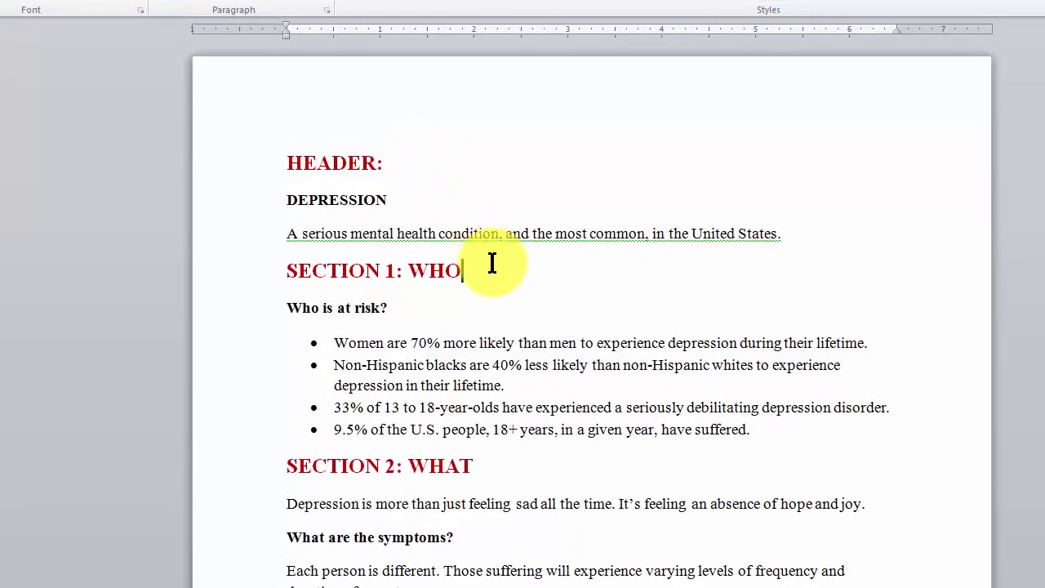
{"action": "scroll", "coordinate": [625, 299], "scroll_direction": "down", "scroll_amount": 8}
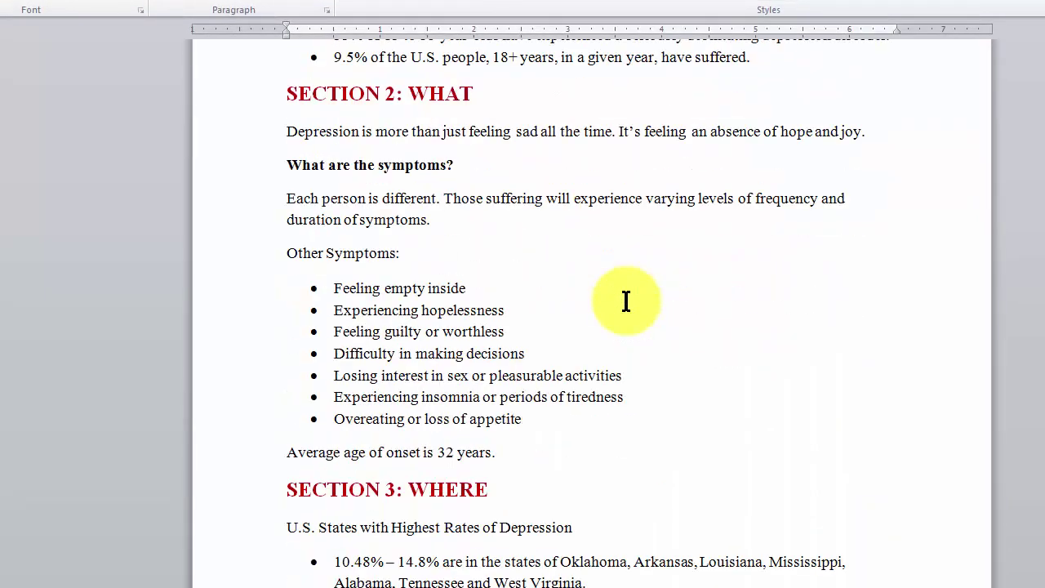
{"action": "scroll", "coordinate": [625, 301], "scroll_direction": "down", "scroll_amount": 15}
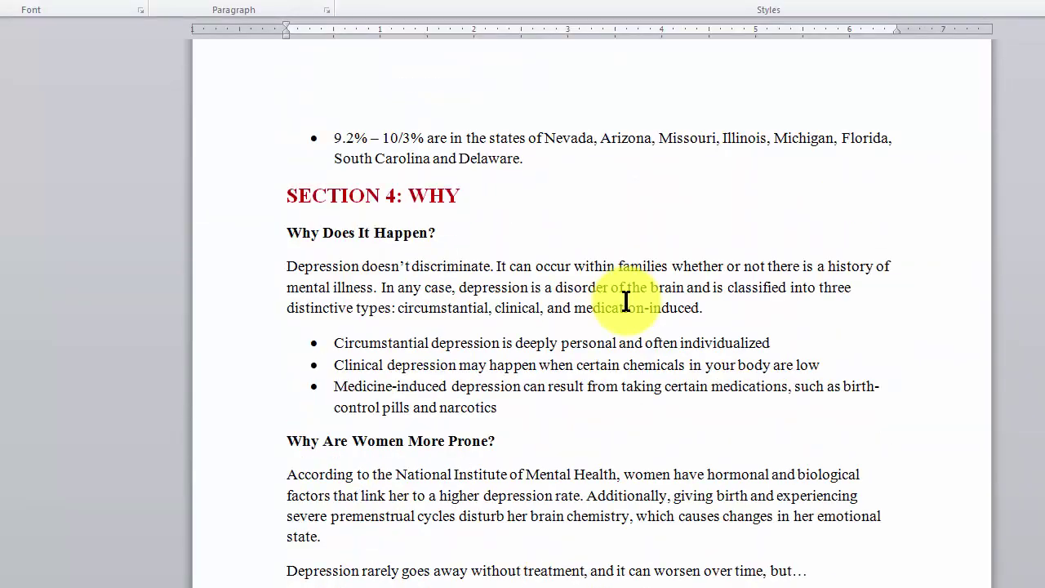
{"action": "scroll", "coordinate": [625, 300], "scroll_direction": "down", "scroll_amount": 6}
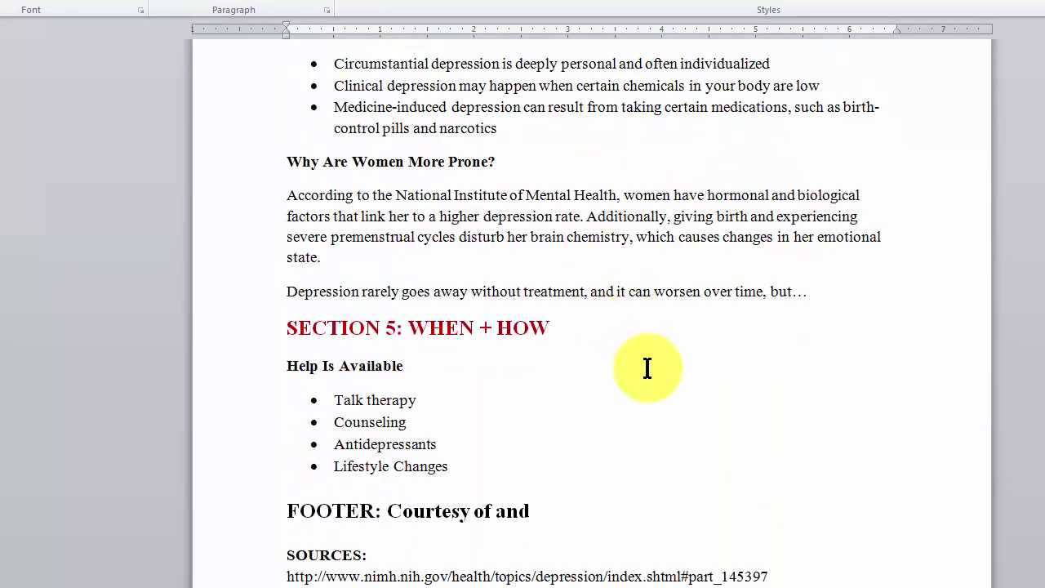
{"action": "scroll", "coordinate": [646, 368], "scroll_direction": "down", "scroll_amount": 9}
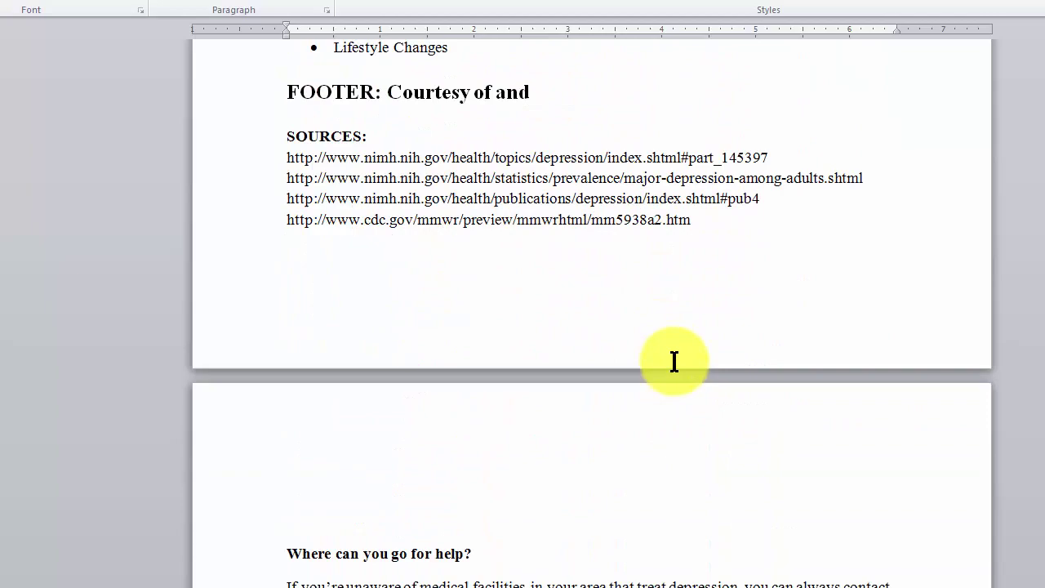
{"action": "scroll", "coordinate": [674, 361], "scroll_direction": "down", "scroll_amount": 9}
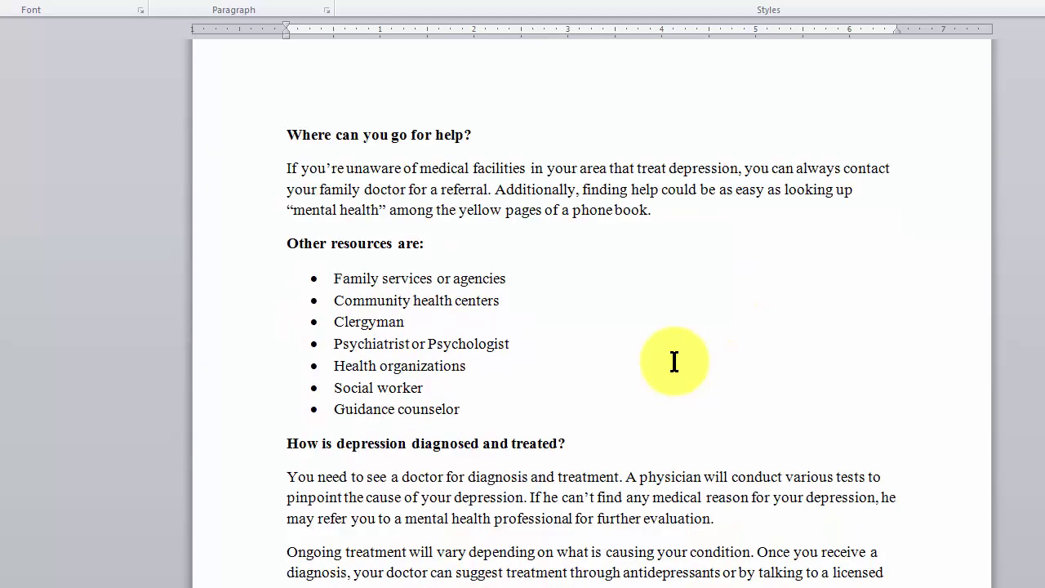
{"action": "scroll", "coordinate": [591, 359], "scroll_direction": "up", "scroll_amount": 20}
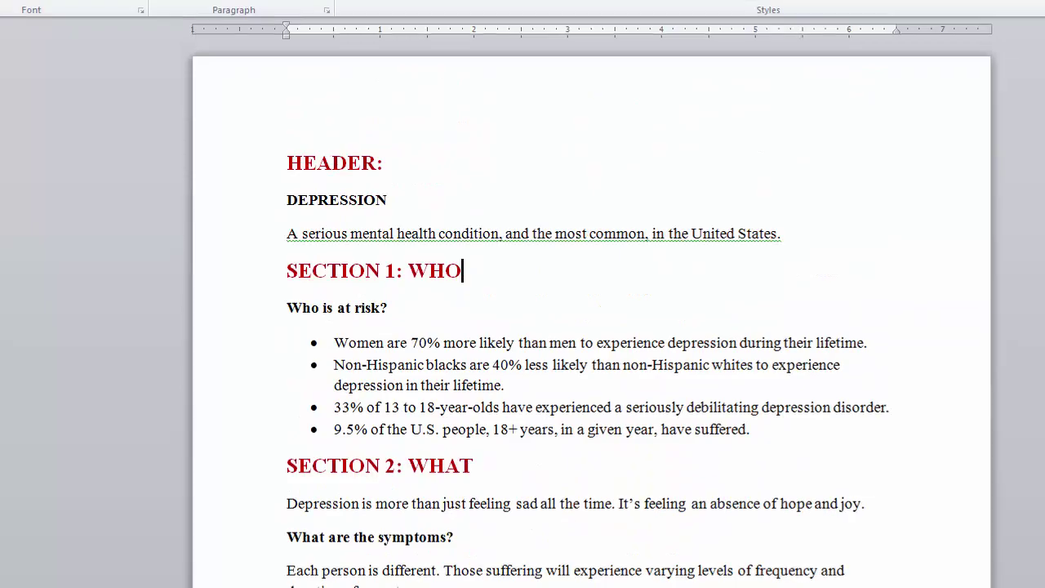
Restore and narrow the depression_stats window, then move it off screen to reveal PowerPoint
{"action": "double_click", "coordinate": [933, 17]}
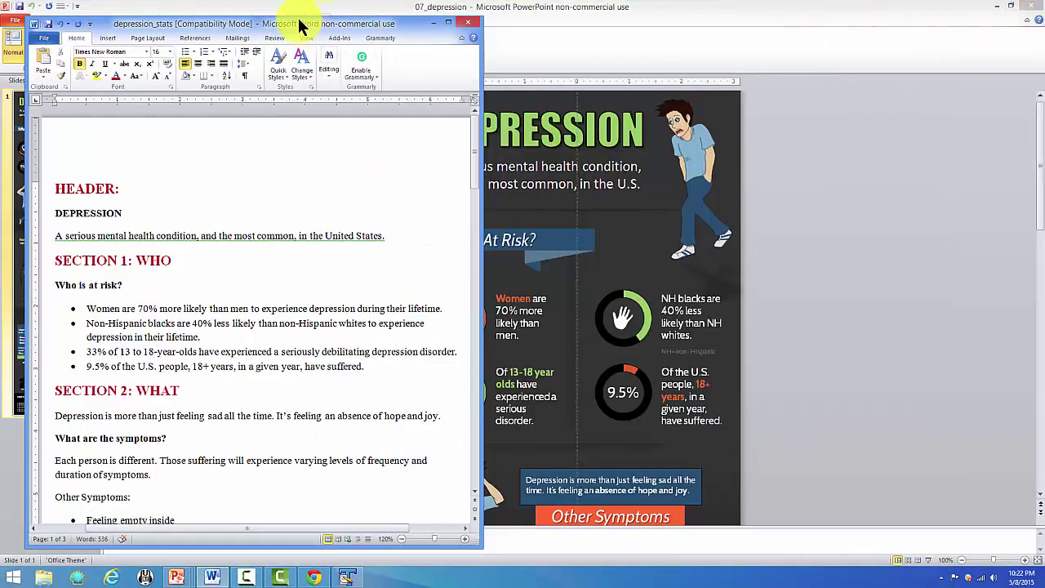
{"action": "left_click_drag", "start_coordinate": [299, 24], "coordinate": [280, 16]}
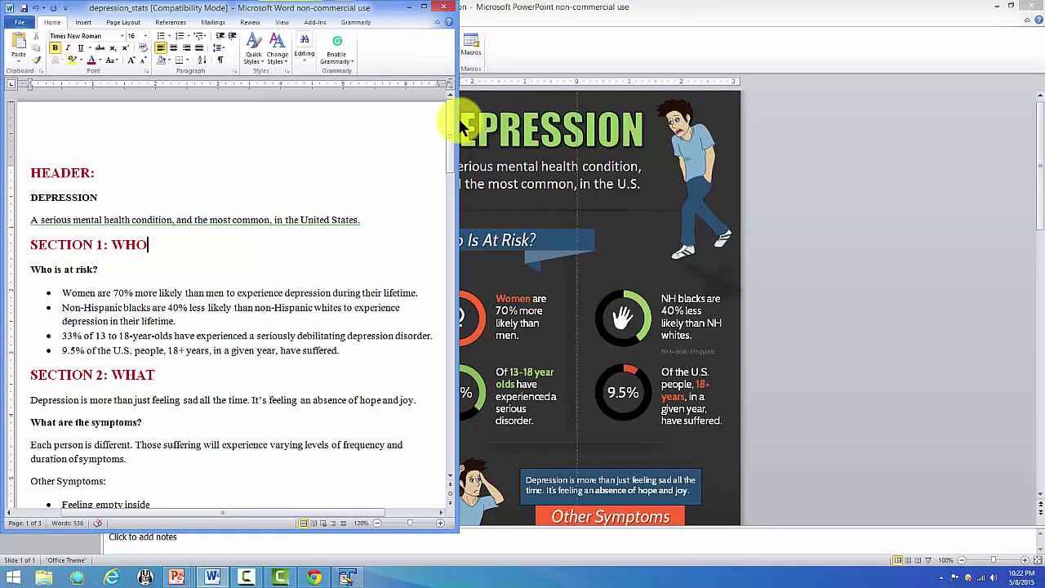
{"action": "left_click_drag", "start_coordinate": [455, 117], "coordinate": [371, 111]}
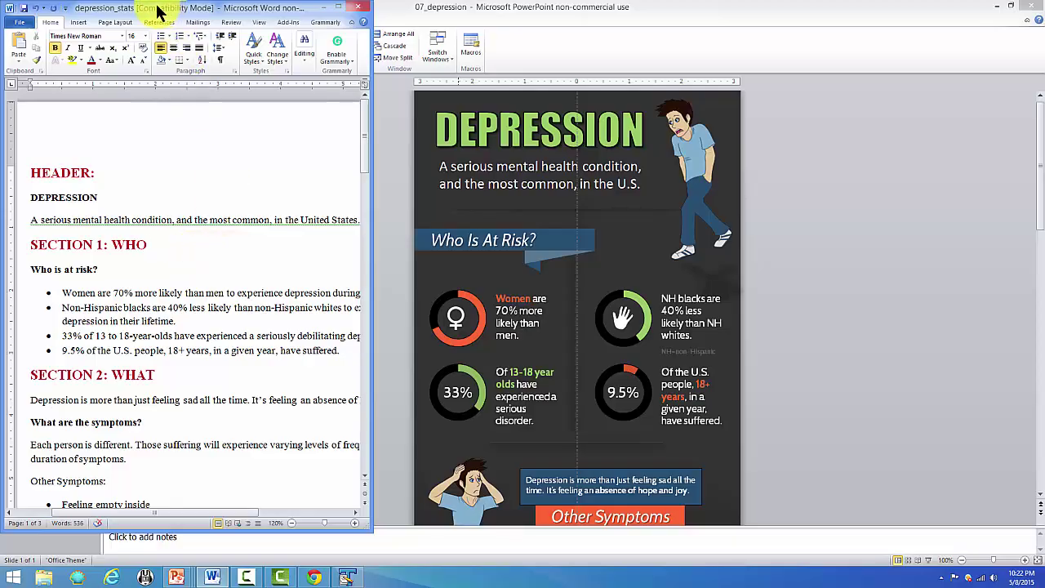
{"action": "left_click_drag", "start_coordinate": [205, 14], "coordinate": [1044, 14]}
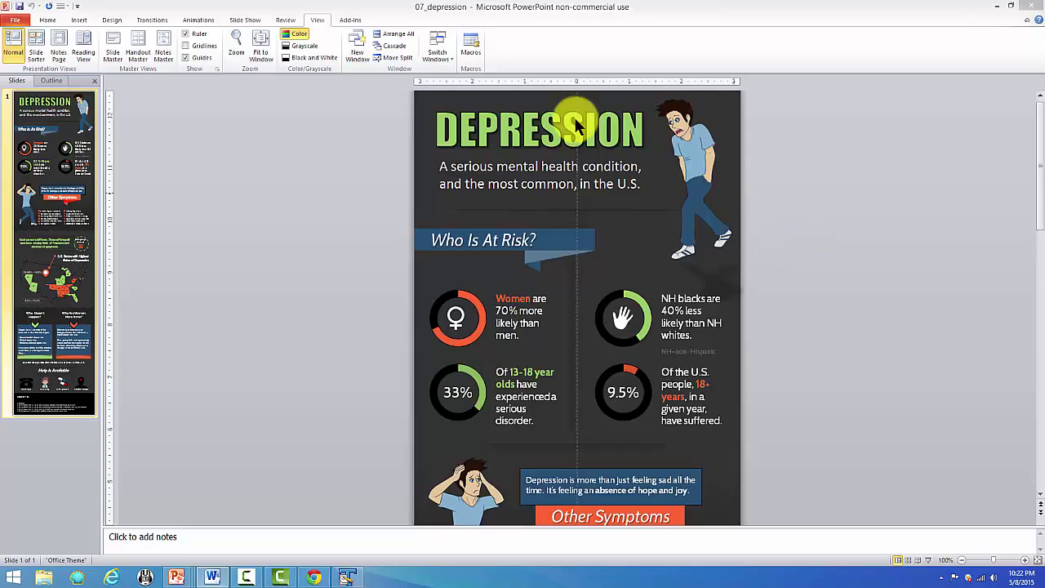
Fit the tall slide to the window and check its 6.25 x 25 inch custom size, leaving it unchanged
{"action": "left_click", "coordinate": [257, 49]}
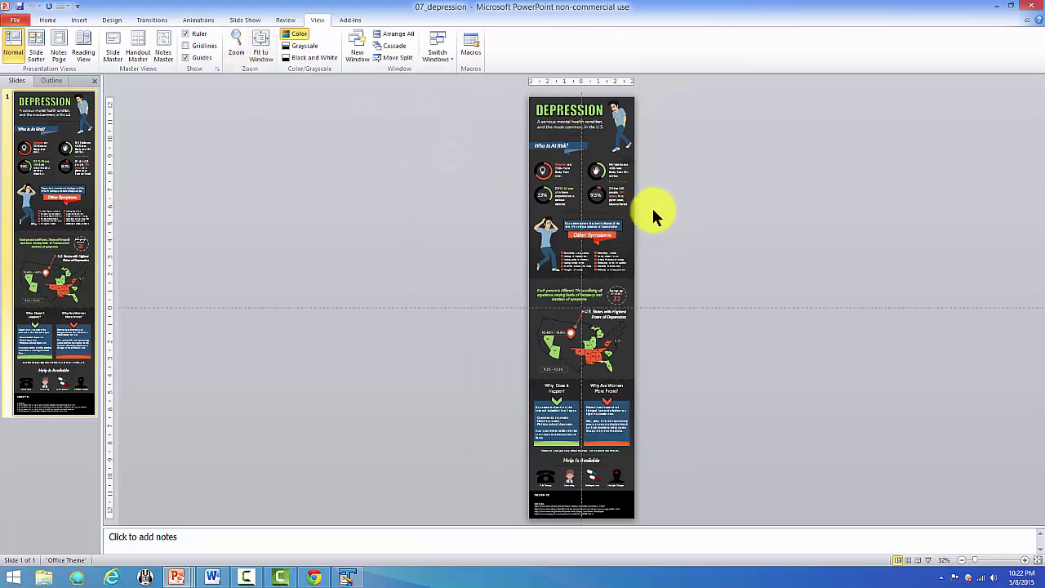
{"action": "left_click", "coordinate": [107, 22]}
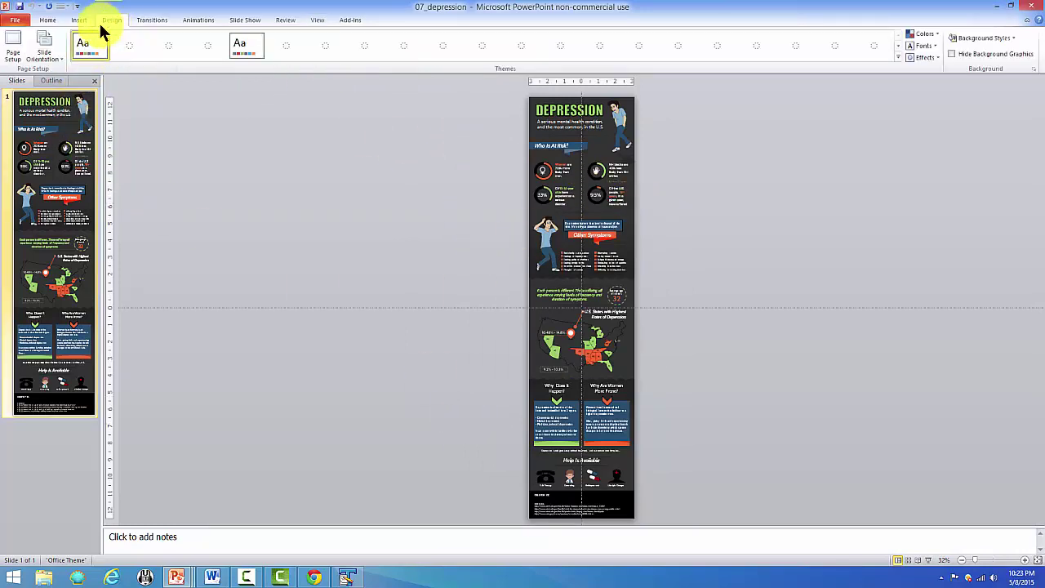
{"action": "left_click", "coordinate": [14, 47]}
{"action": "left_click_drag", "start_coordinate": [474, 235], "coordinate": [447, 152]}
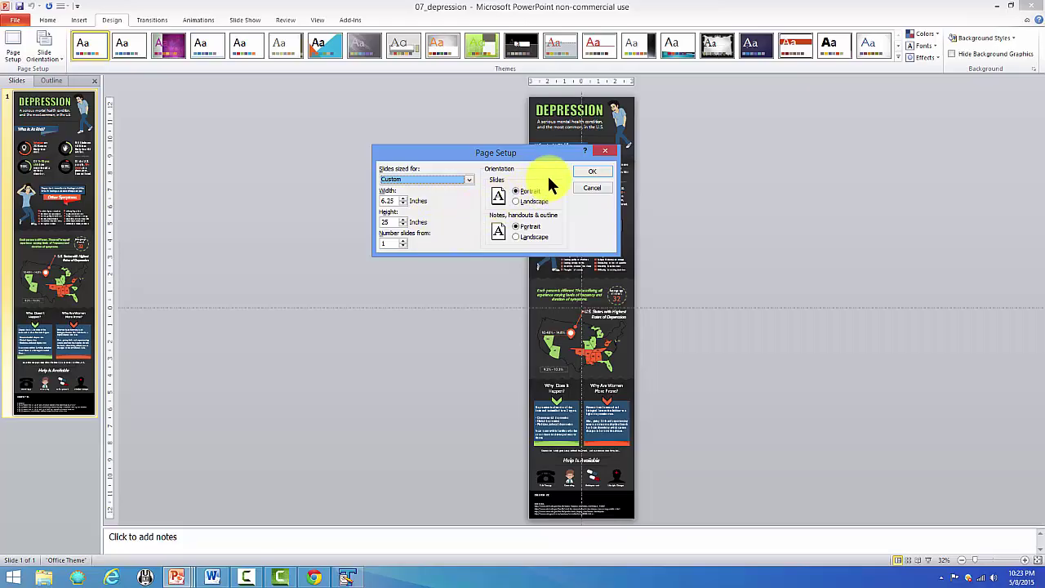
{"action": "left_click", "coordinate": [590, 172]}
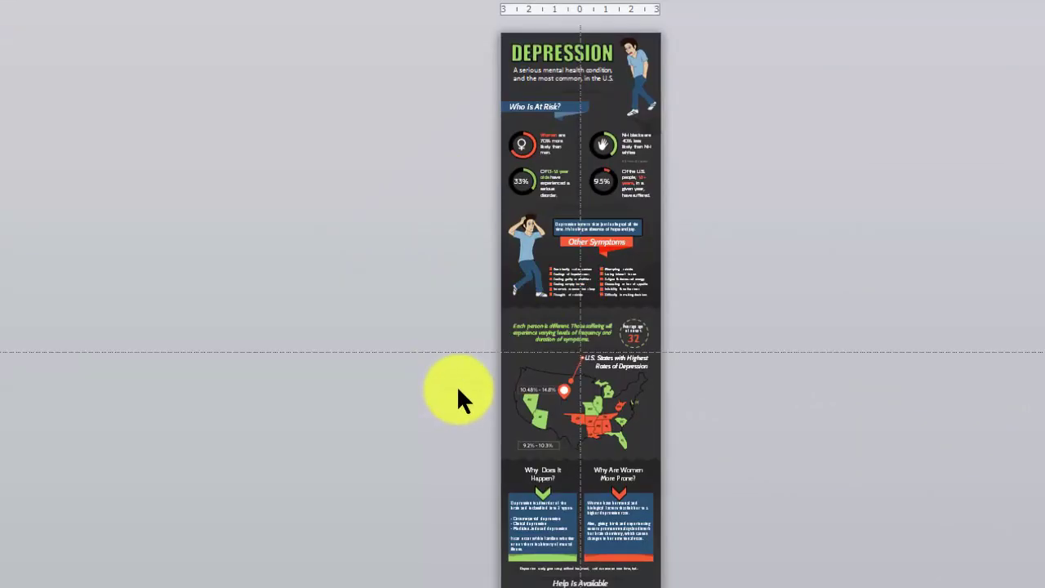
Zoom the infographic to about 90% and jump back to the DEPRESSION title at the top
{"action": "left_click_drag", "start_coordinate": [454, 361], "coordinate": [740, 484]}
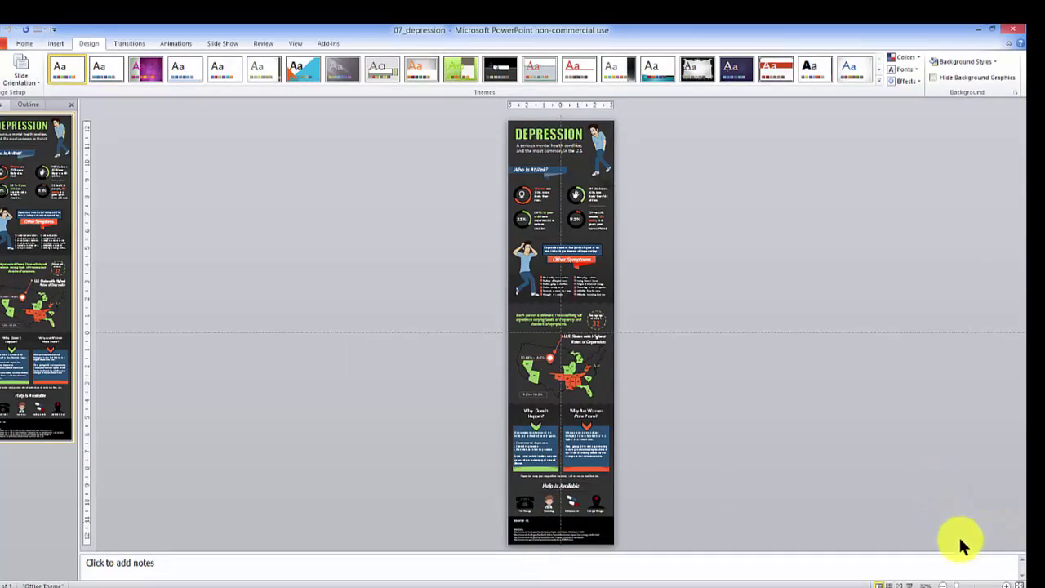
{"action": "left_click", "coordinate": [1006, 584]}
{"action": "left_click", "coordinate": [1006, 585]}
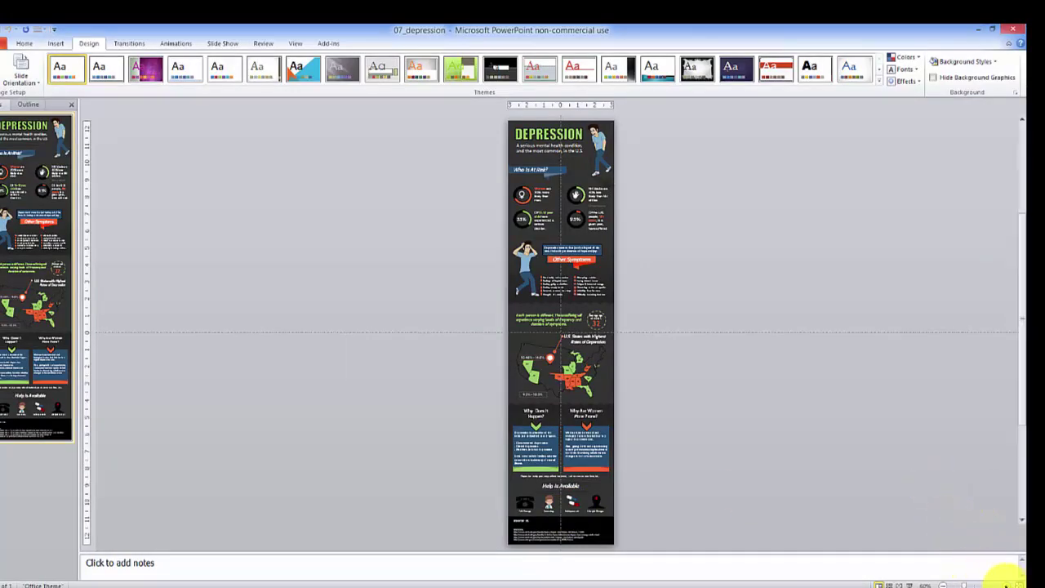
{"action": "left_click", "coordinate": [1006, 585]}
{"action": "left_click", "coordinate": [1007, 584]}
{"action": "left_click", "coordinate": [1007, 584]}
{"action": "left_click", "coordinate": [1007, 584]}
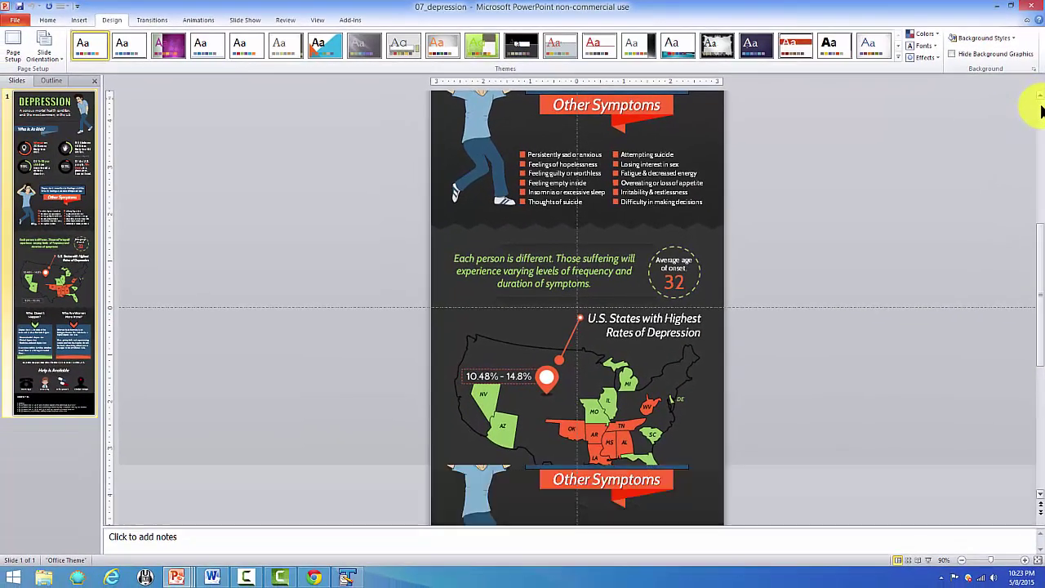
{"action": "left_click", "coordinate": [1041, 110]}
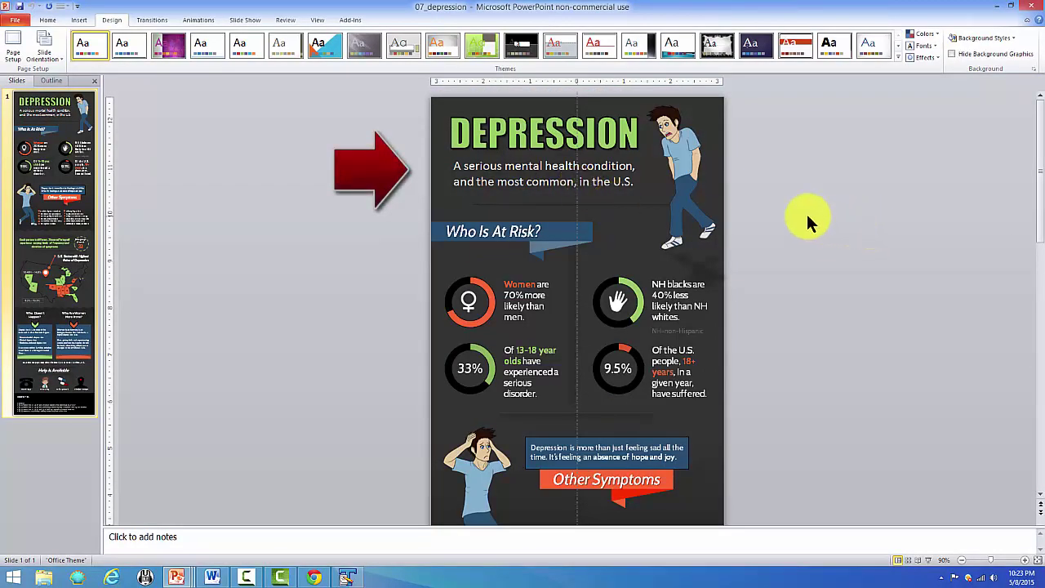
Scroll past Who Is At Risk, the states map and Why sections down to the COURTESY OF sources footer
{"action": "scroll", "coordinate": [807, 216], "scroll_direction": "down", "scroll_amount": 3}
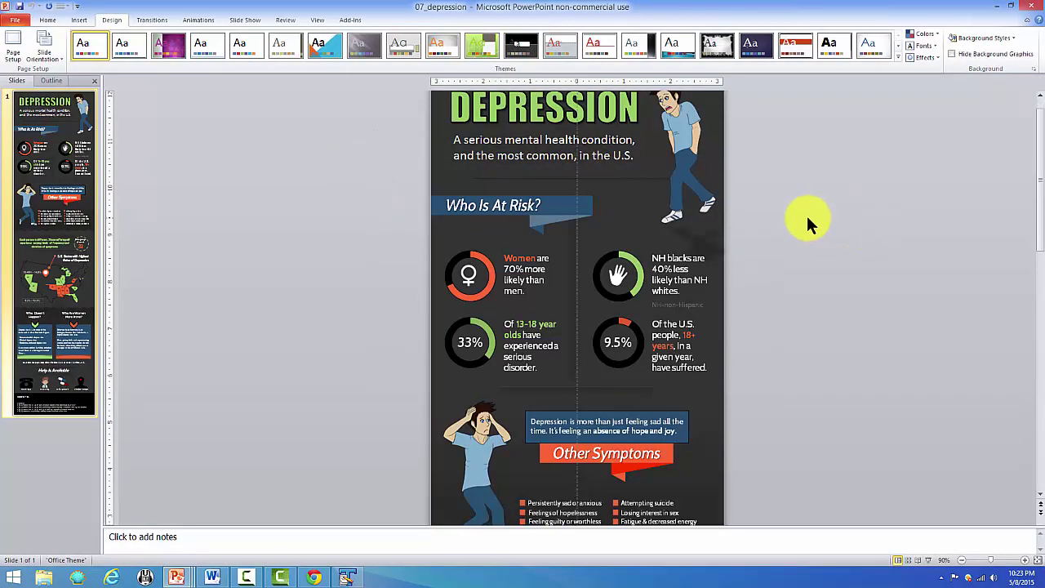
{"action": "scroll", "coordinate": [806, 217], "scroll_direction": "down", "scroll_amount": 3}
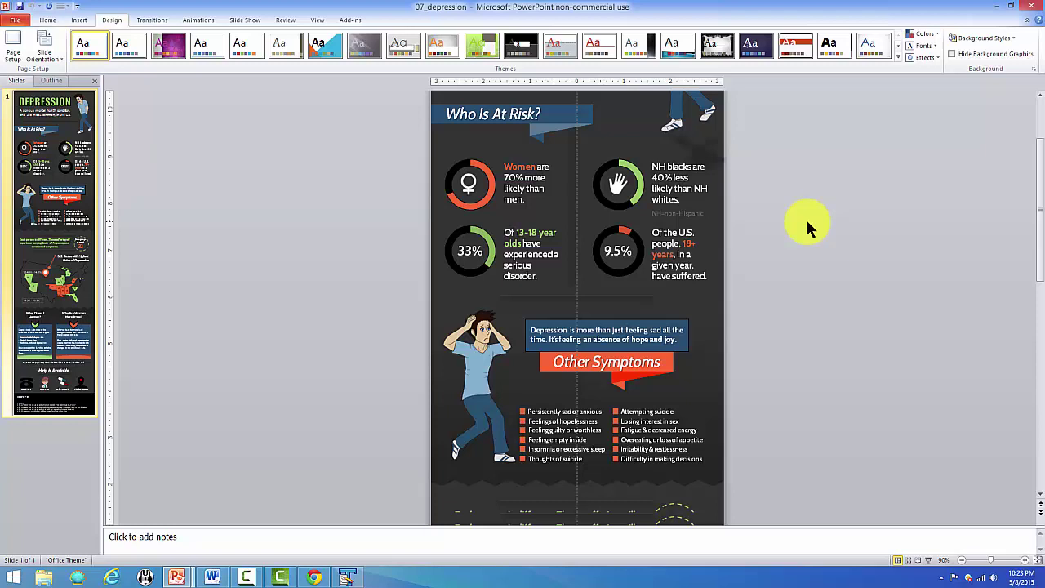
{"action": "scroll", "coordinate": [805, 217], "scroll_direction": "down", "scroll_amount": 2}
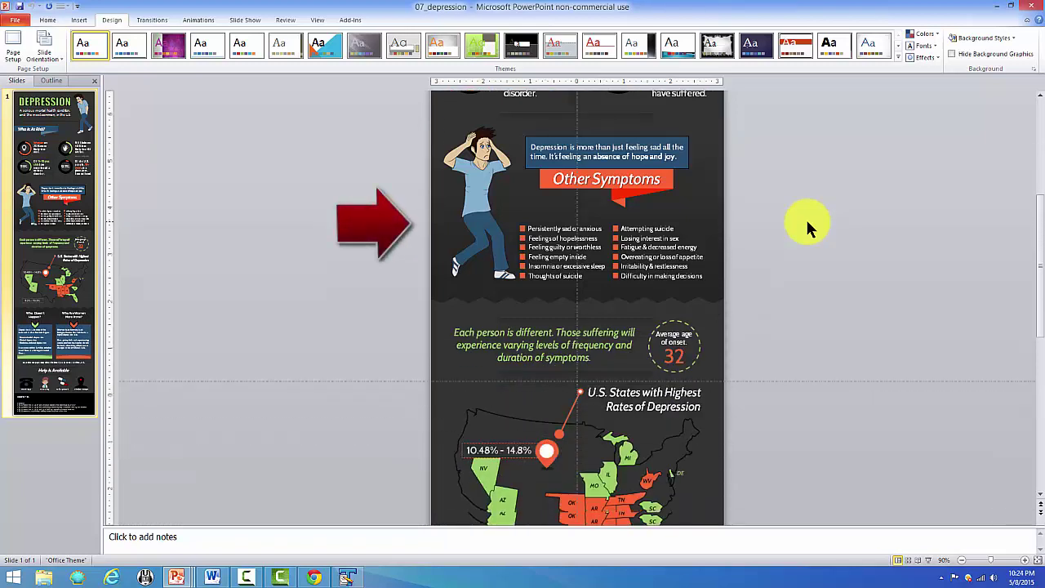
{"action": "scroll", "coordinate": [804, 217], "scroll_direction": "down", "scroll_amount": 3}
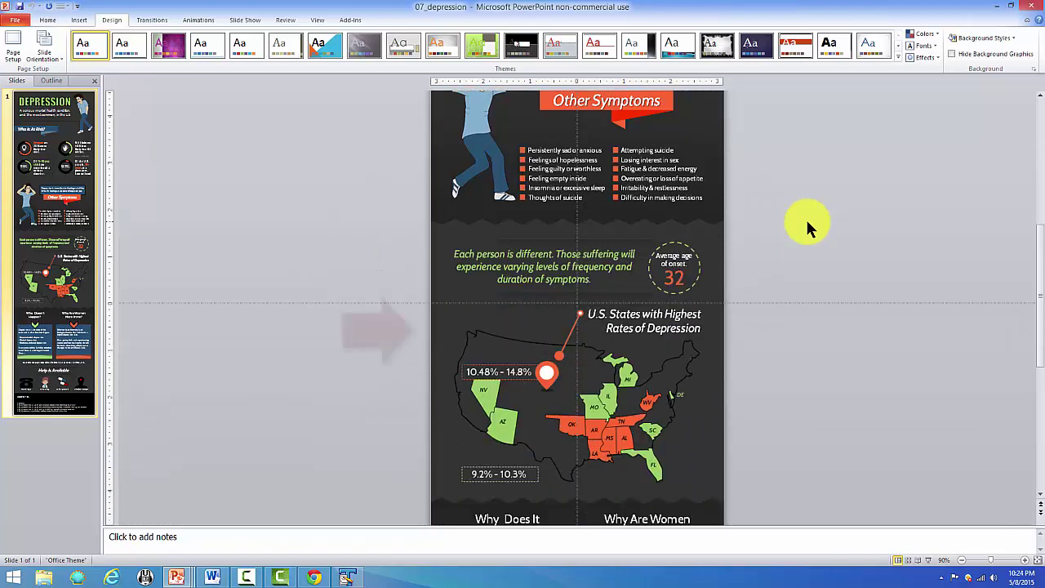
{"action": "scroll", "coordinate": [807, 222], "scroll_direction": "down", "scroll_amount": 1}
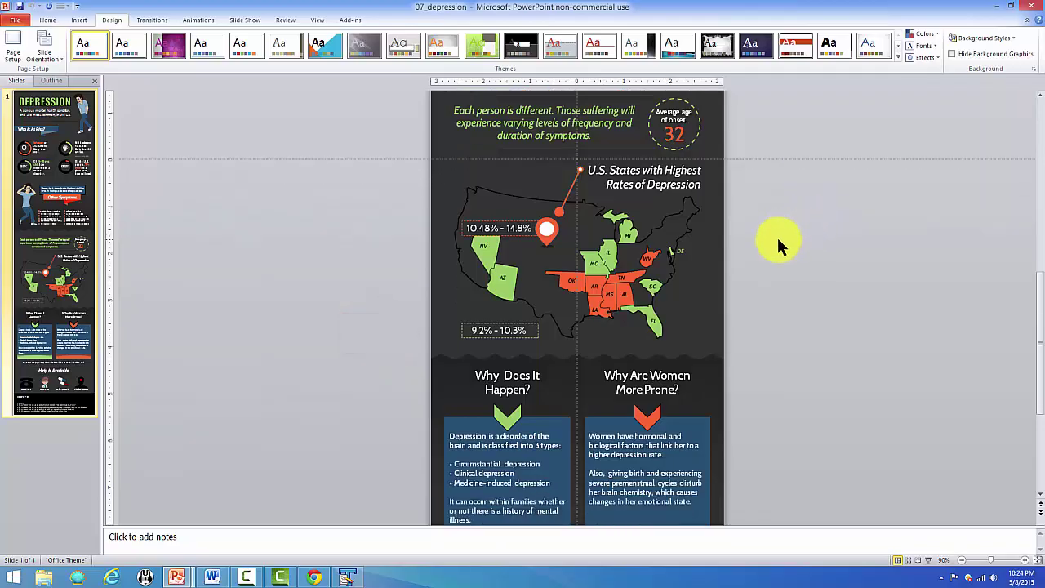
{"action": "scroll", "coordinate": [777, 235], "scroll_direction": "down", "scroll_amount": 2}
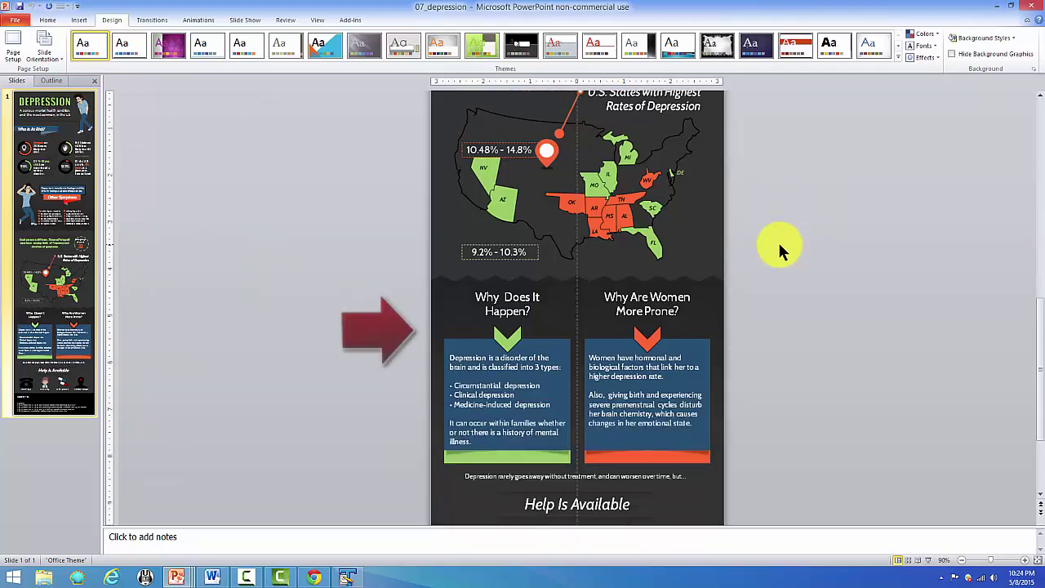
{"action": "scroll", "coordinate": [778, 240], "scroll_direction": "down", "scroll_amount": 3}
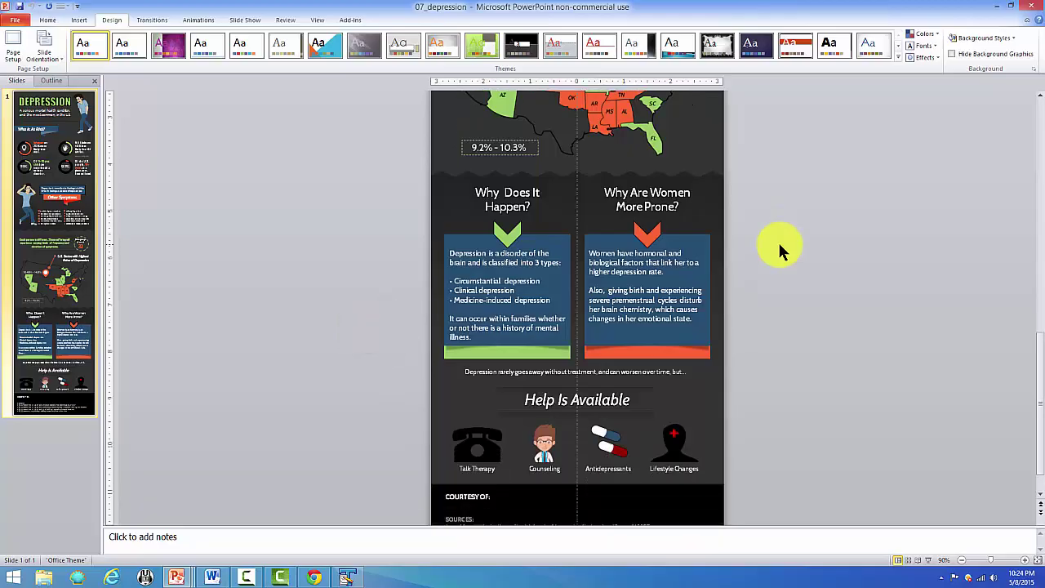
{"action": "scroll", "coordinate": [777, 240], "scroll_direction": "down", "scroll_amount": 1}
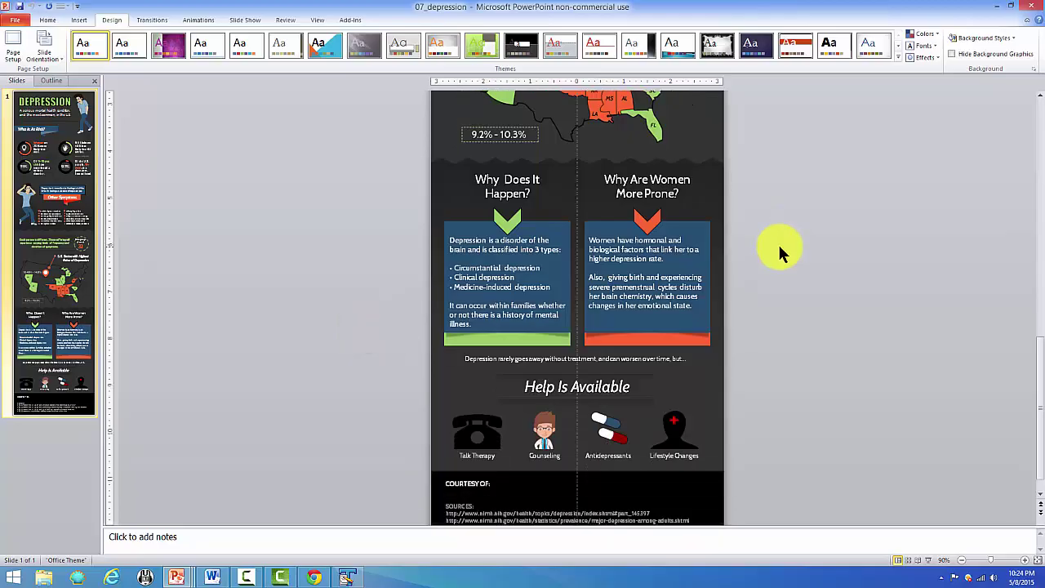
{"action": "scroll", "coordinate": [777, 242], "scroll_direction": "down", "scroll_amount": 1}
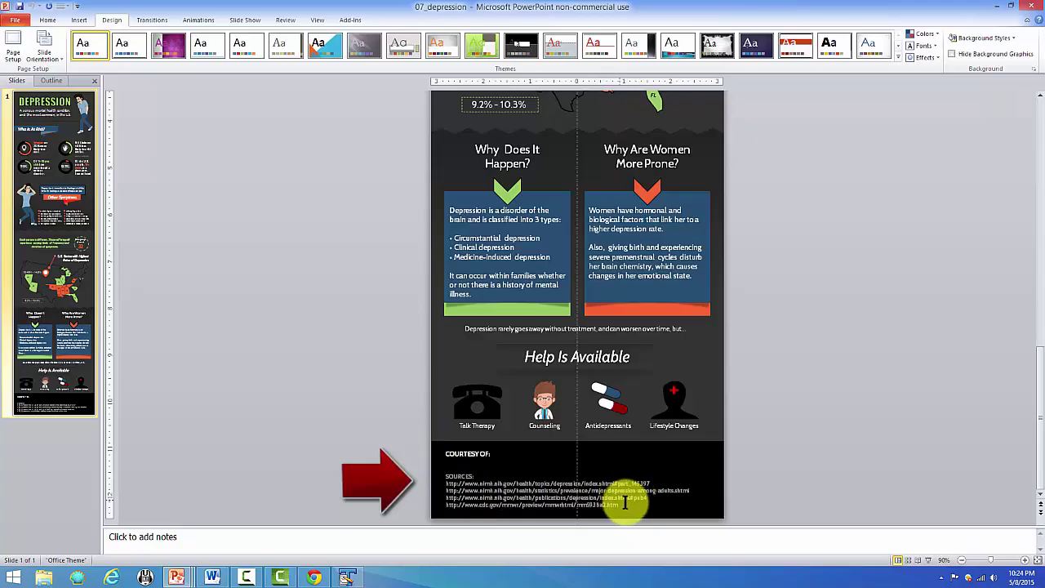
Select the Sources footer text, deselect it, and scroll back up toward the Who Is At Risk figures
{"action": "left_click", "coordinate": [630, 507]}
{"action": "left_click", "coordinate": [436, 466], "text": "shift"}
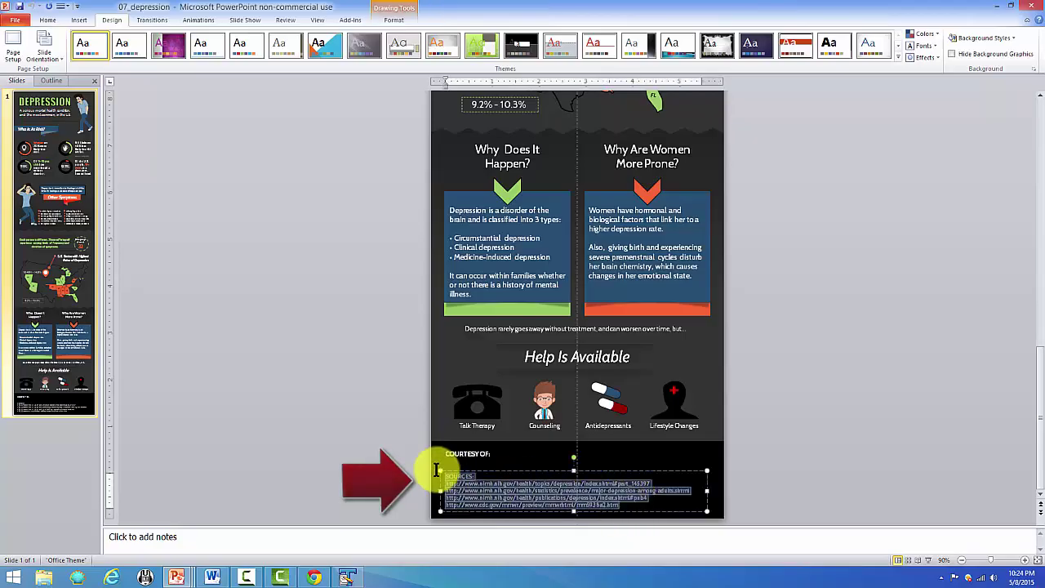
{"action": "left_click", "coordinate": [797, 378]}
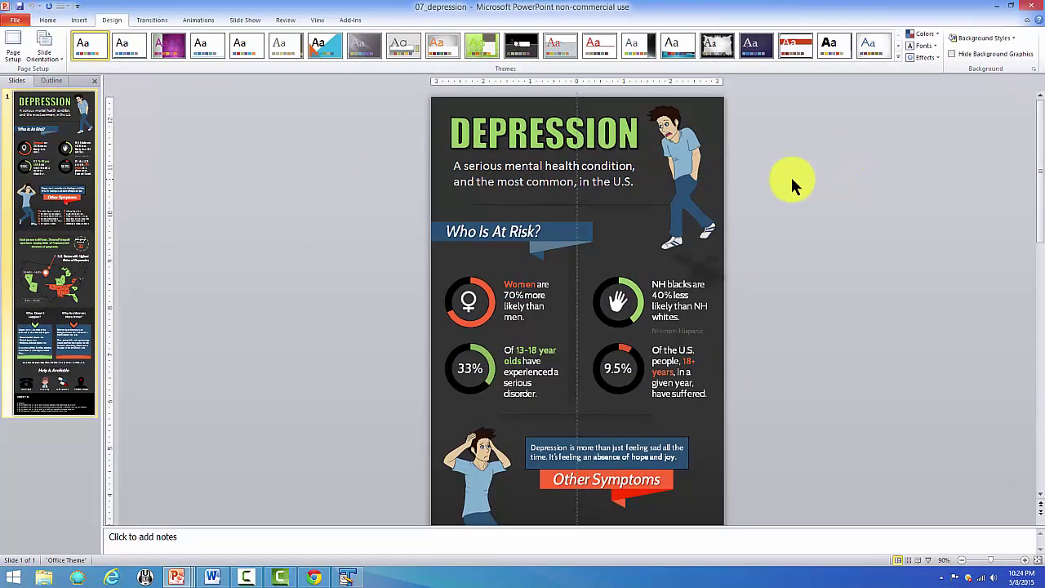
{"action": "scroll", "coordinate": [790, 175], "scroll_direction": "down", "scroll_amount": 1}
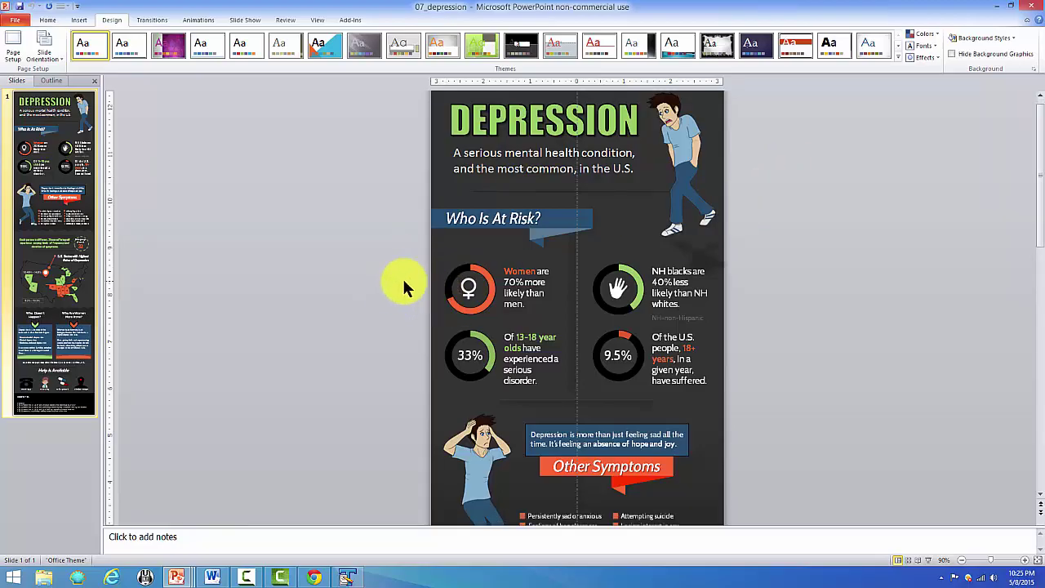
{"action": "scroll", "coordinate": [807, 235], "scroll_direction": "up", "scroll_amount": 1}
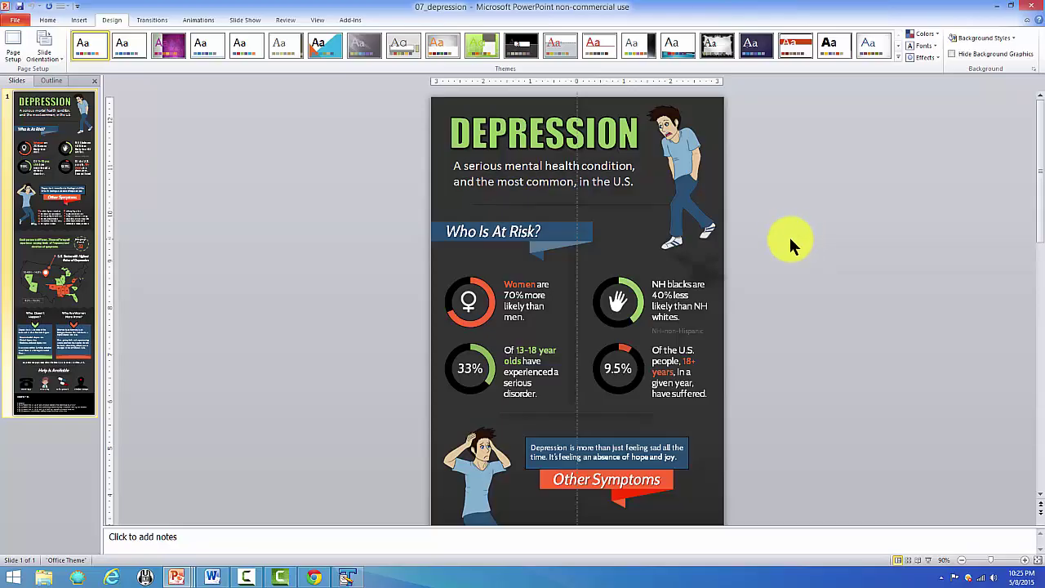
{"action": "scroll", "coordinate": [789, 235], "scroll_direction": "down", "scroll_amount": 3}
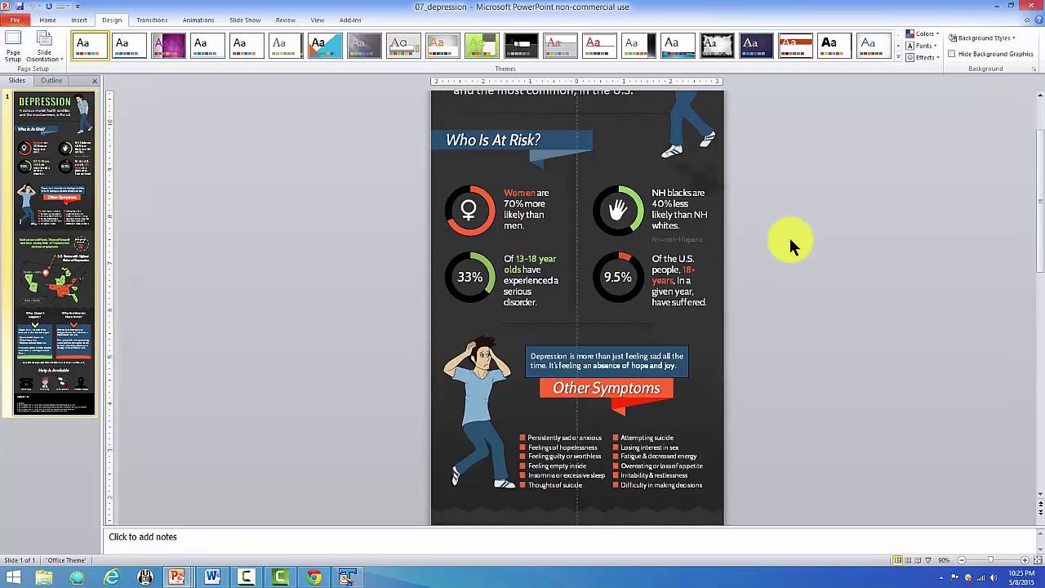
{"action": "scroll", "coordinate": [741, 256], "scroll_direction": "down", "scroll_amount": 2}
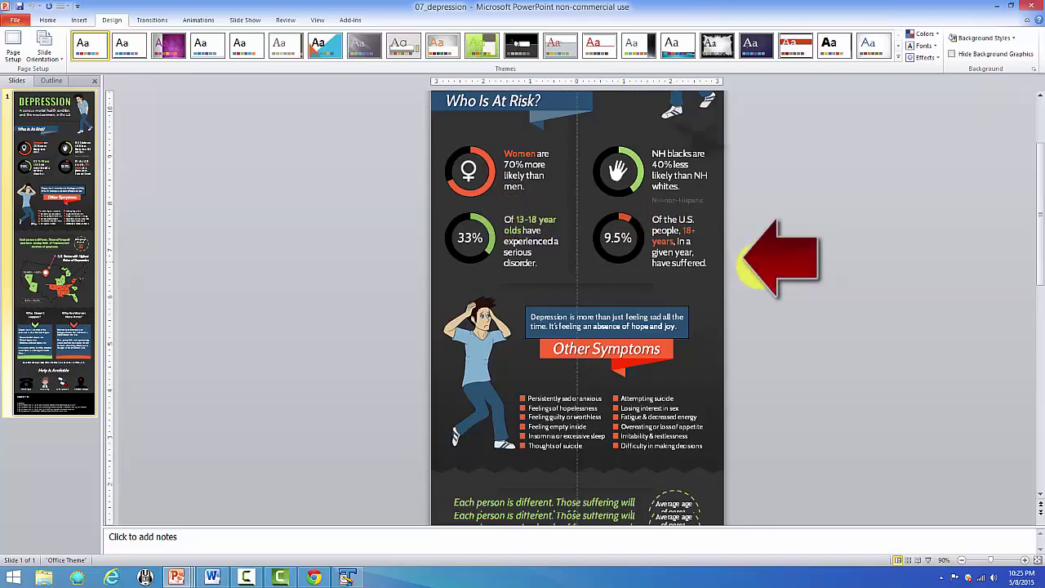
{"action": "scroll", "coordinate": [745, 268], "scroll_direction": "down", "scroll_amount": 5}
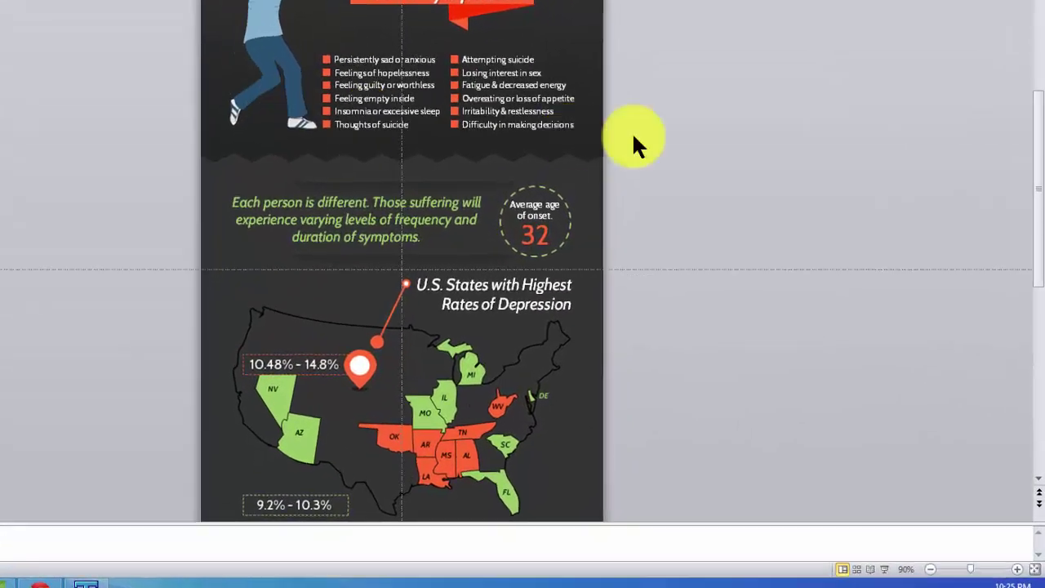
{"action": "scroll", "coordinate": [790, 222], "scroll_direction": "down", "scroll_amount": 3}
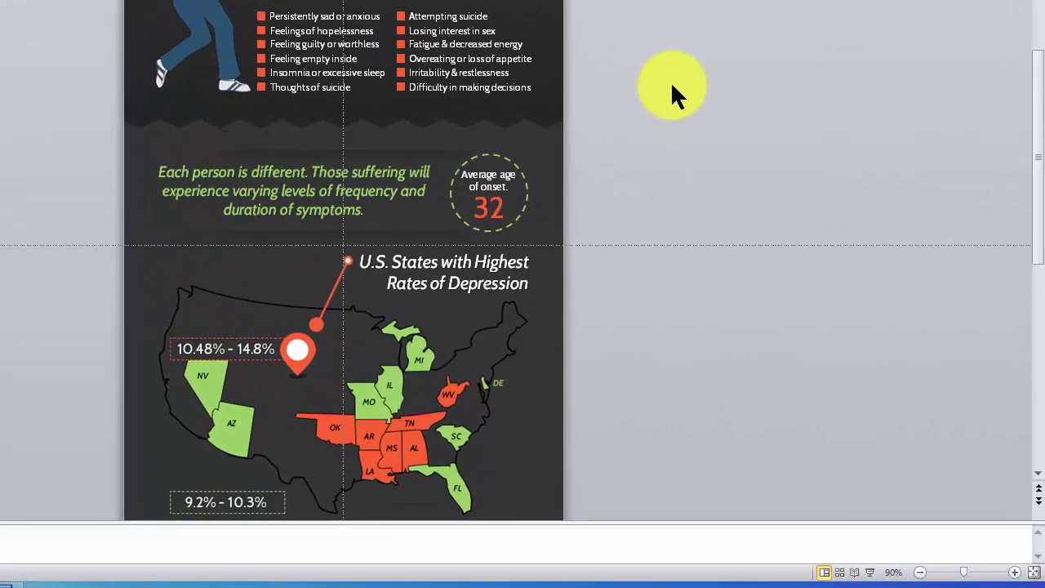
{"action": "scroll", "coordinate": [671, 87], "scroll_direction": "down", "scroll_amount": 5}
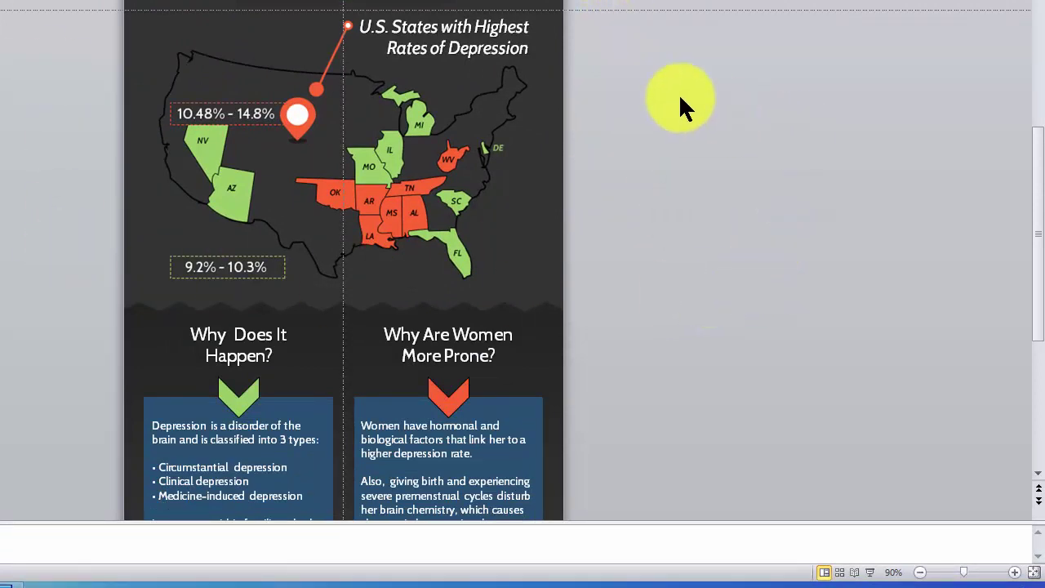
{"action": "scroll", "coordinate": [681, 96], "scroll_direction": "down", "scroll_amount": 7}
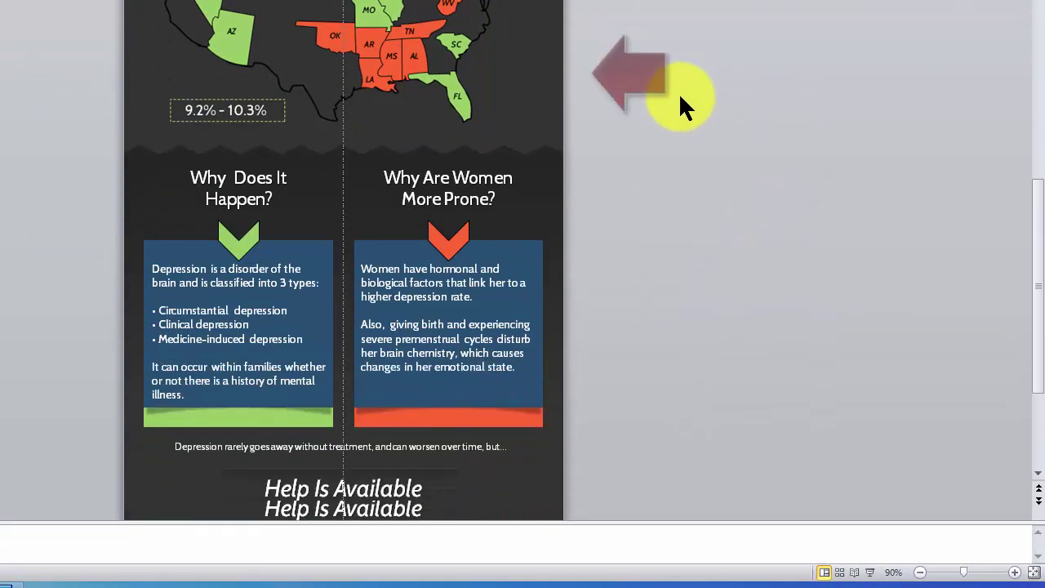
{"action": "scroll", "coordinate": [678, 98], "scroll_direction": "down", "scroll_amount": 4}
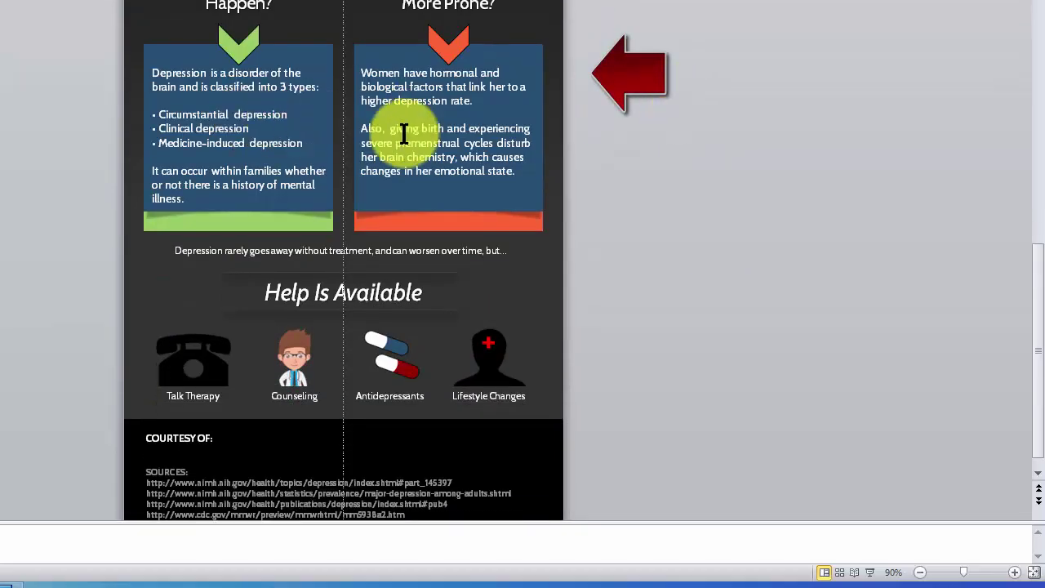
{"action": "scroll", "coordinate": [633, 163], "scroll_direction": "down", "scroll_amount": 1}
{"action": "left_click_drag", "start_coordinate": [85, 292], "coordinate": [650, 396]}
{"action": "left_click", "coordinate": [615, 329]}
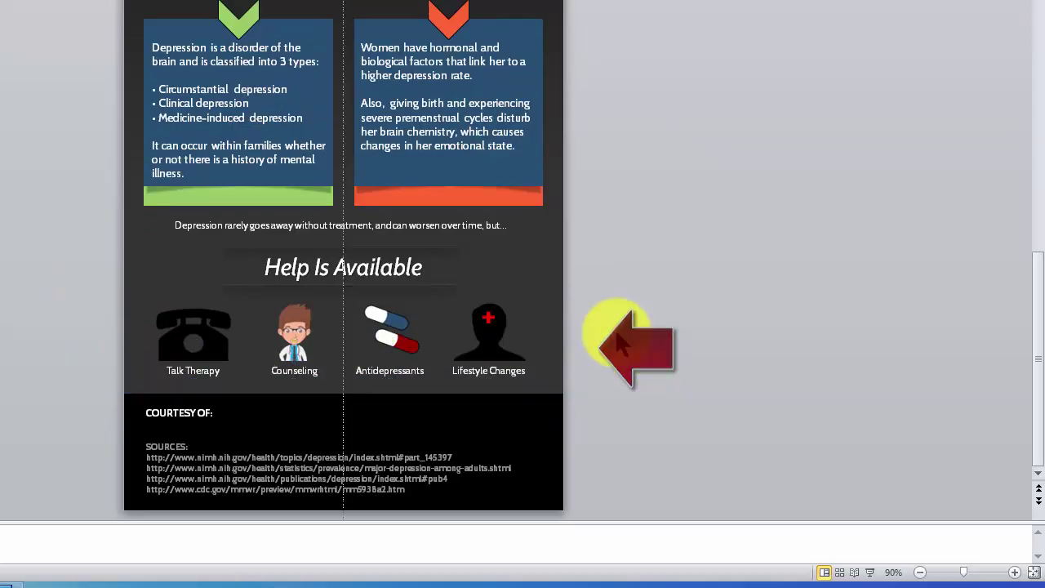
{"action": "left_click_drag", "start_coordinate": [610, 283], "coordinate": [55, 377]}
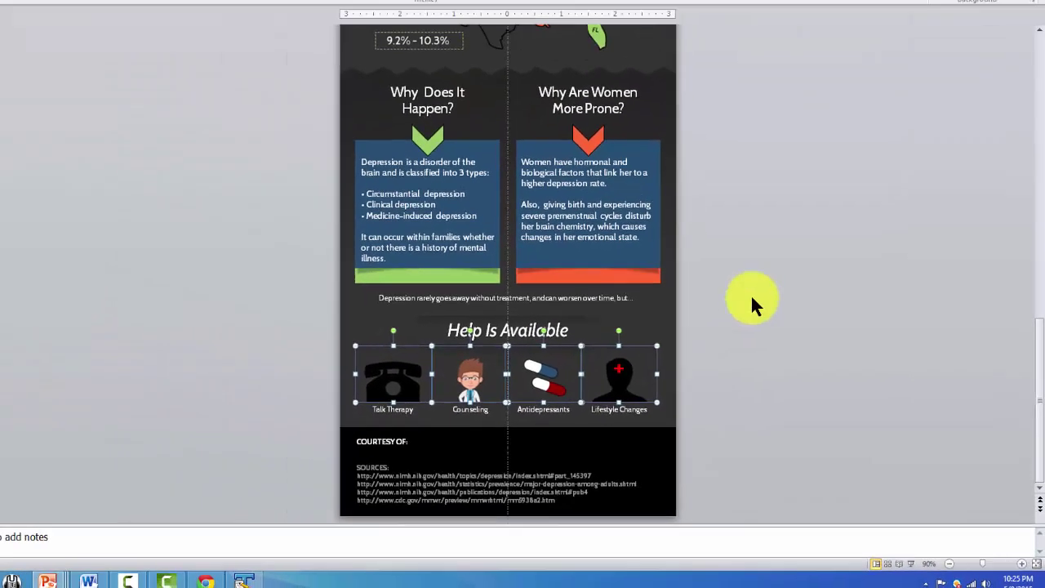
{"action": "left_click", "coordinate": [905, 94]}
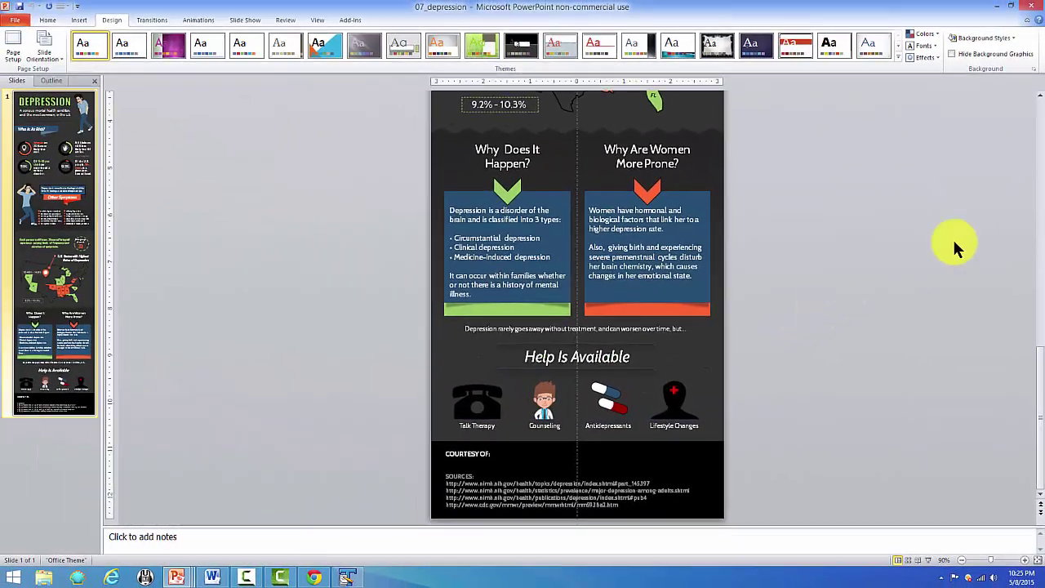
{"action": "left_click", "coordinate": [1040, 109]}
{"action": "left_click", "coordinate": [1039, 109]}
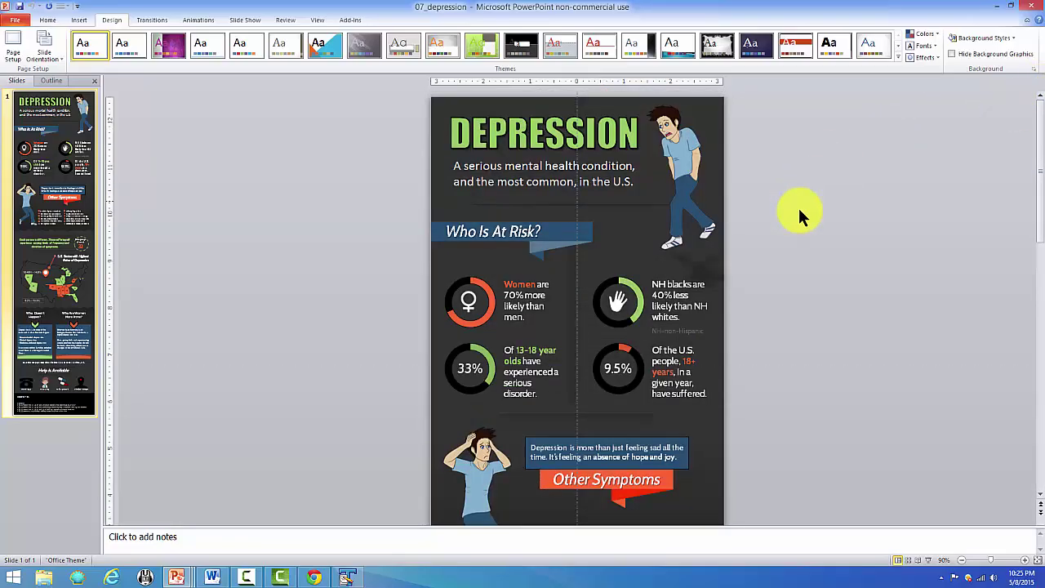
{"action": "mouse_move", "coordinate": [175, 577]}
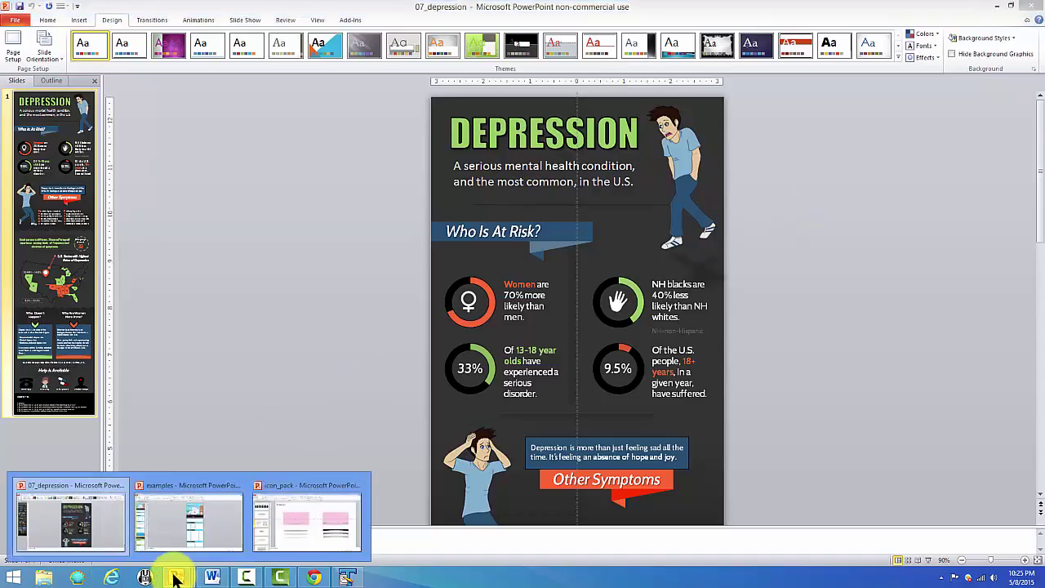
{"action": "left_click", "coordinate": [167, 523]}
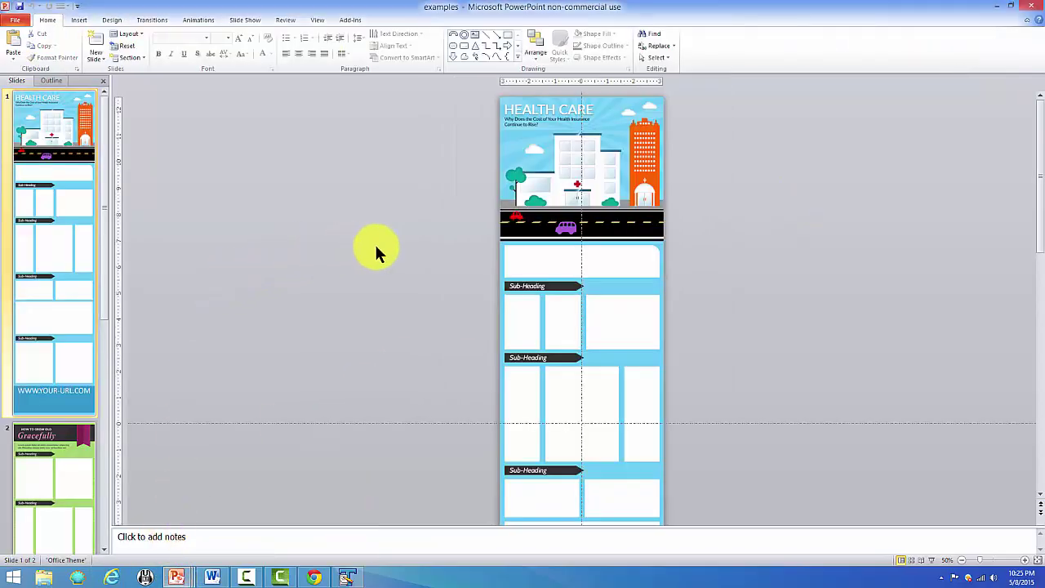
{"action": "scroll", "coordinate": [374, 245], "scroll_direction": "down", "scroll_amount": 3}
{"action": "scroll", "coordinate": [375, 249], "scroll_direction": "down", "scroll_amount": 2}
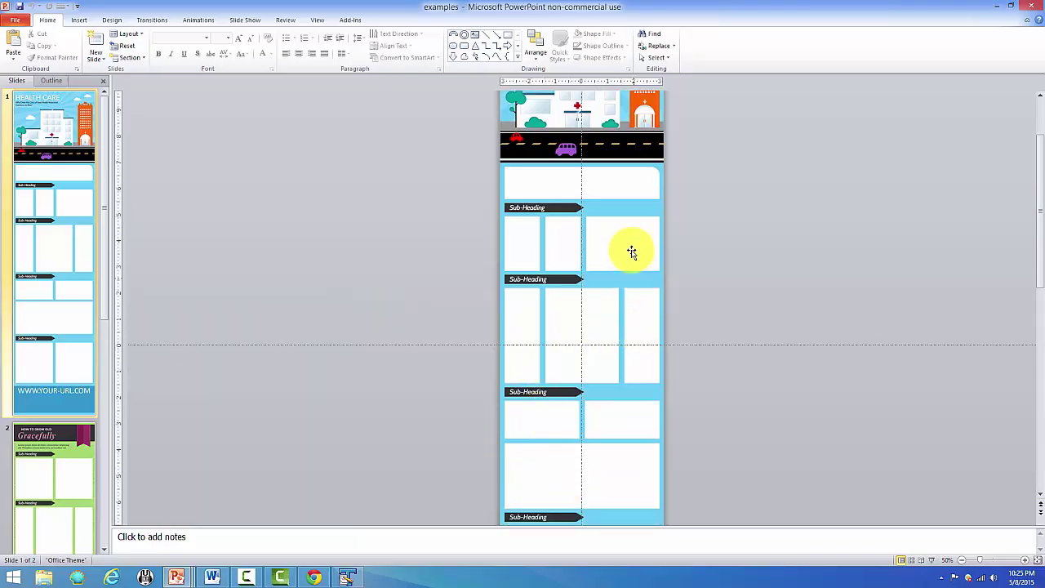
{"action": "left_click", "coordinate": [58, 485]}
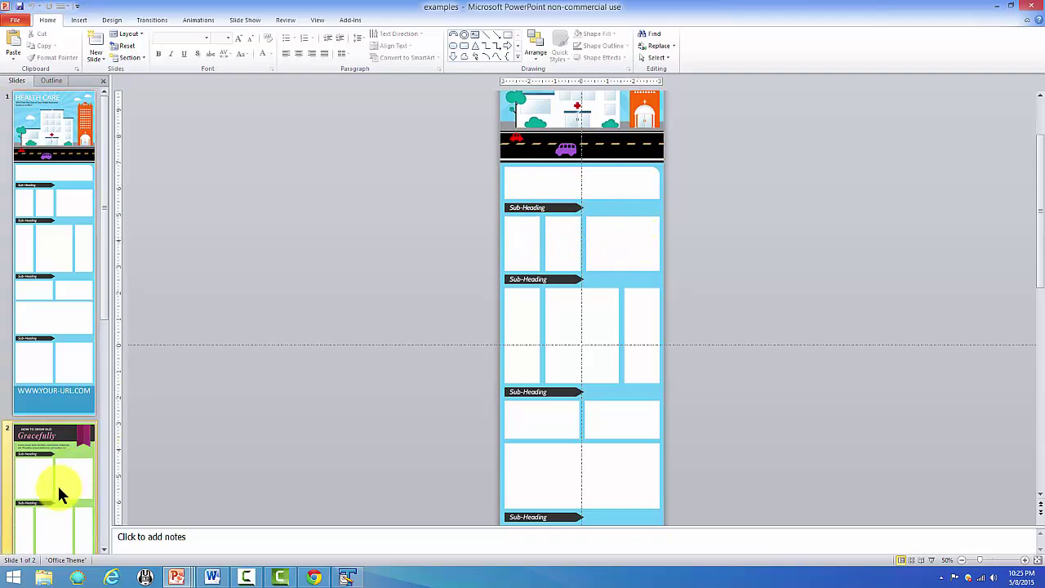
{"action": "scroll", "coordinate": [702, 347], "scroll_direction": "down", "scroll_amount": 3}
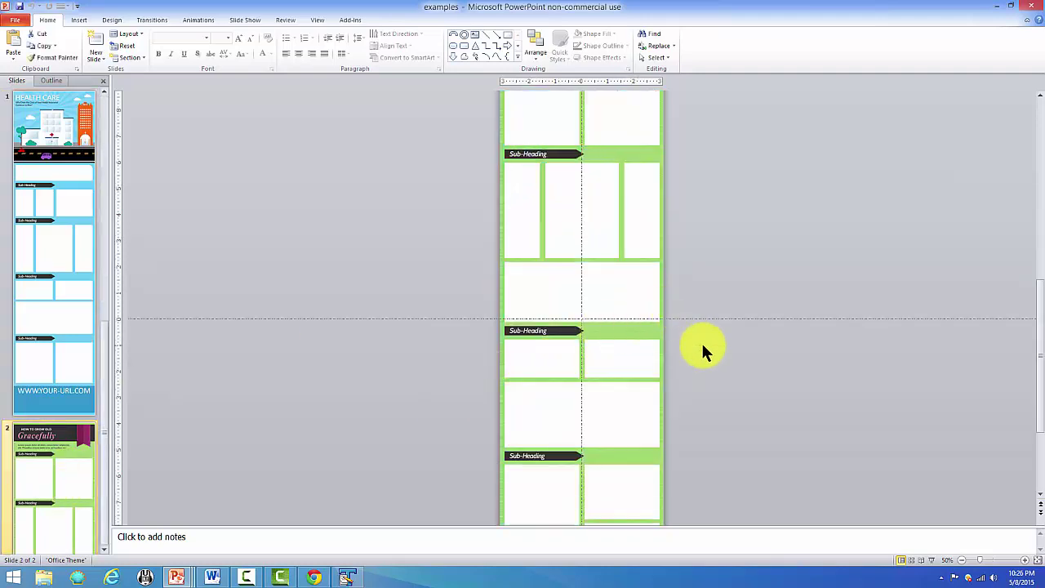
{"action": "scroll", "coordinate": [700, 348], "scroll_direction": "down", "scroll_amount": 1}
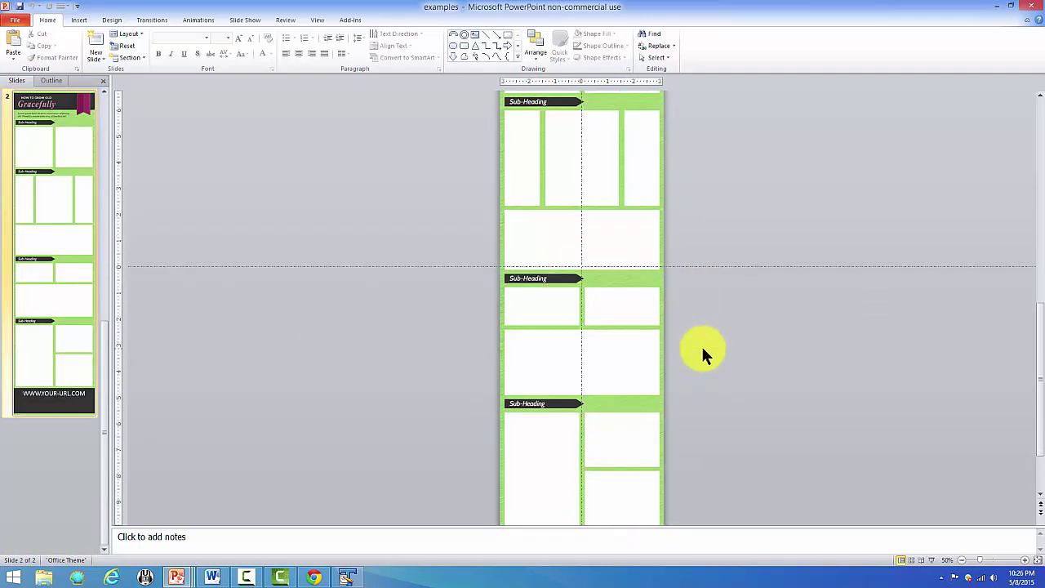
{"action": "scroll", "coordinate": [104, 104], "scroll_direction": "up", "scroll_amount": 5}
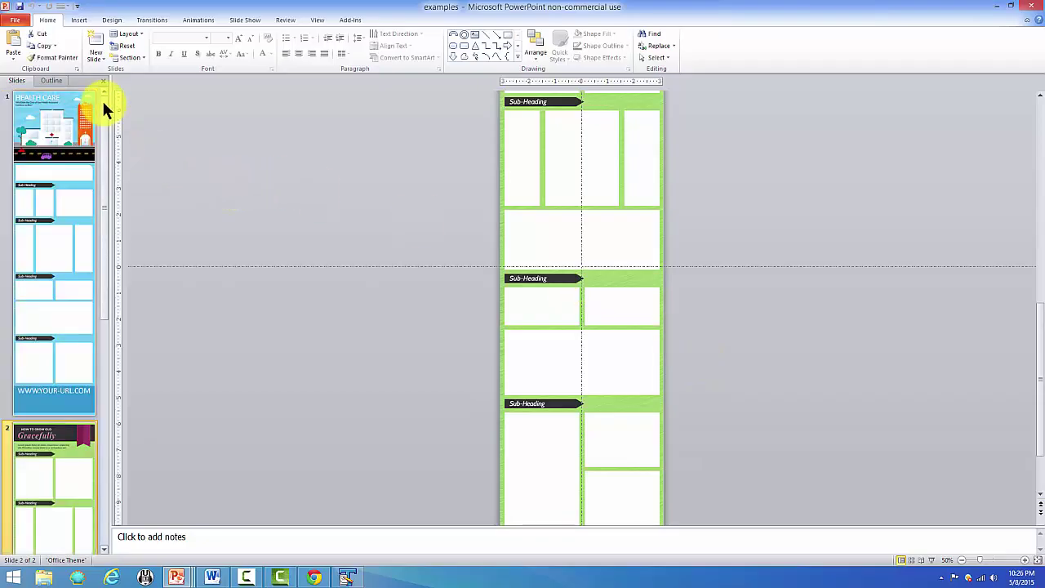
{"action": "left_click", "coordinate": [82, 147]}
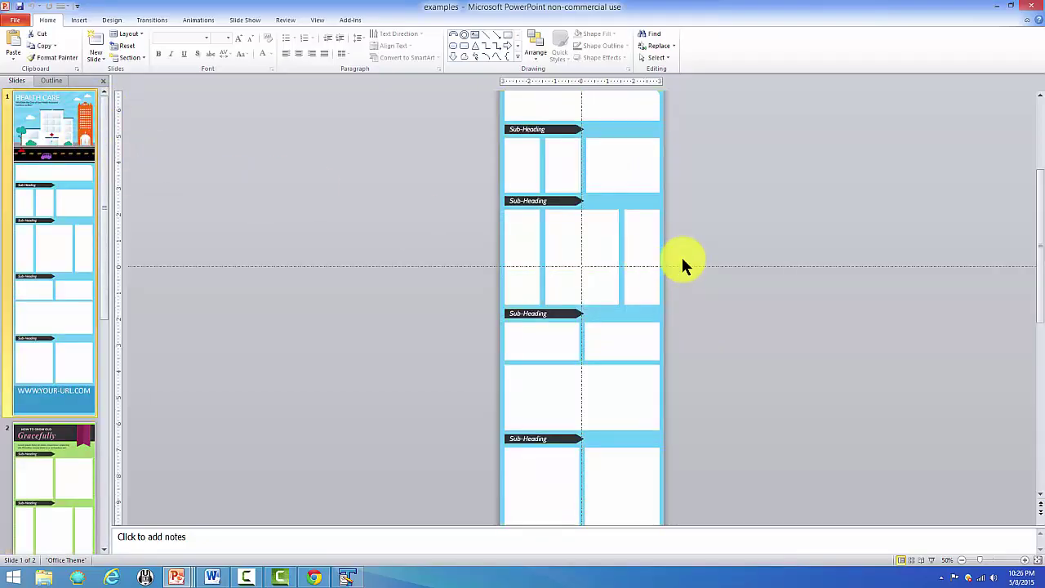
{"action": "scroll", "coordinate": [694, 274], "scroll_direction": "down", "scroll_amount": 2}
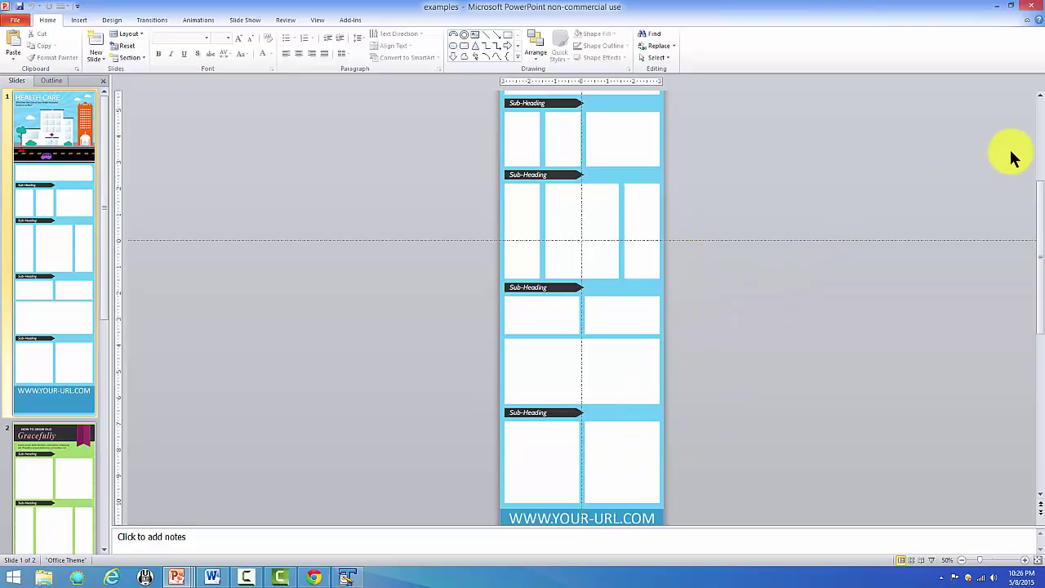
{"action": "key", "text": "ctrl+z"}
{"action": "left_click", "coordinate": [1040, 115]}
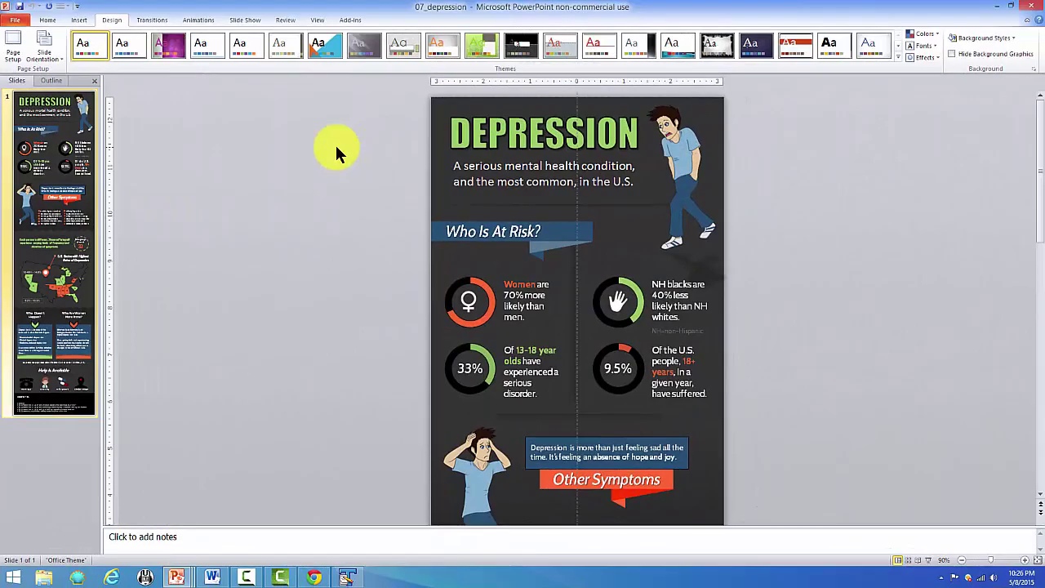
Browse the chart types in the Insert Chart dialog and cancel without adding a chart
{"action": "left_click", "coordinate": [78, 21]}
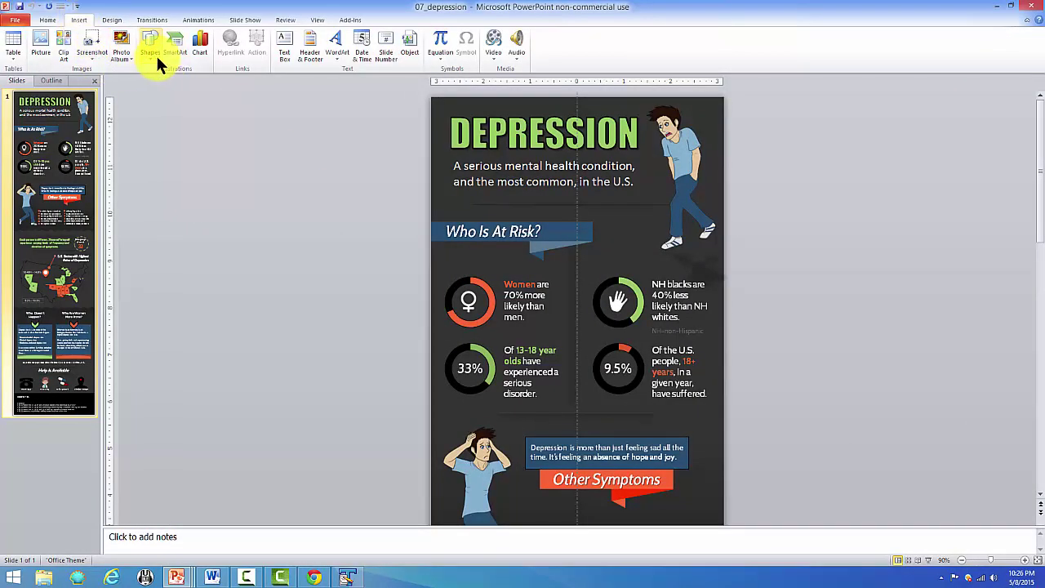
{"action": "left_click", "coordinate": [197, 43]}
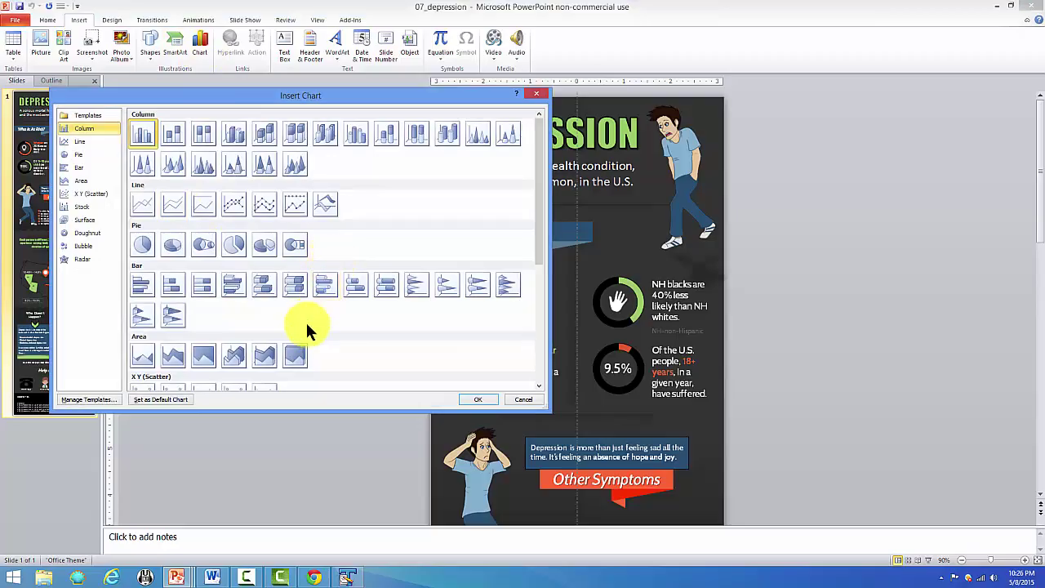
{"action": "left_click_drag", "start_coordinate": [366, 94], "coordinate": [375, 61]}
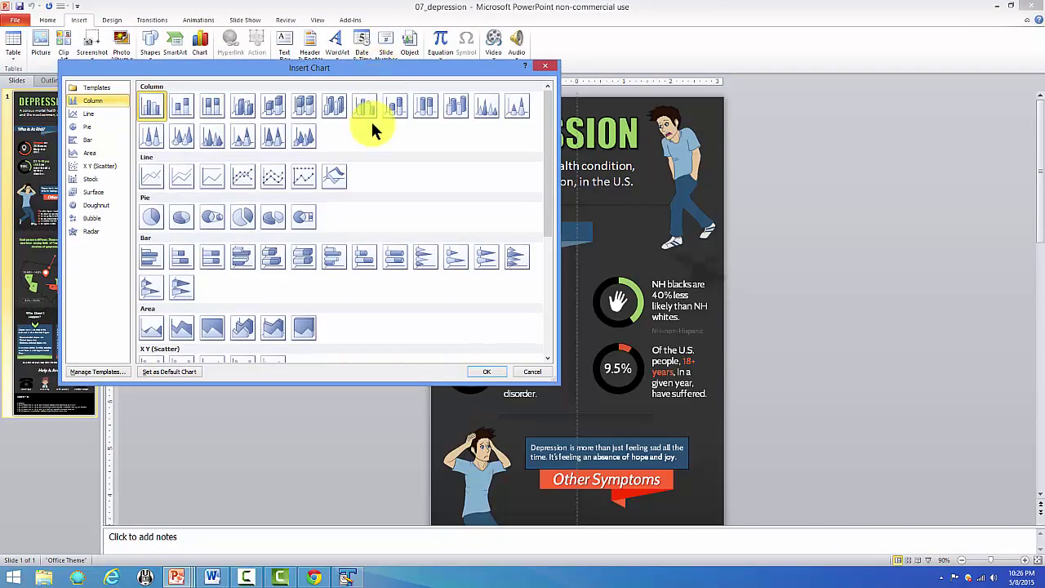
{"action": "left_click", "coordinate": [532, 372]}
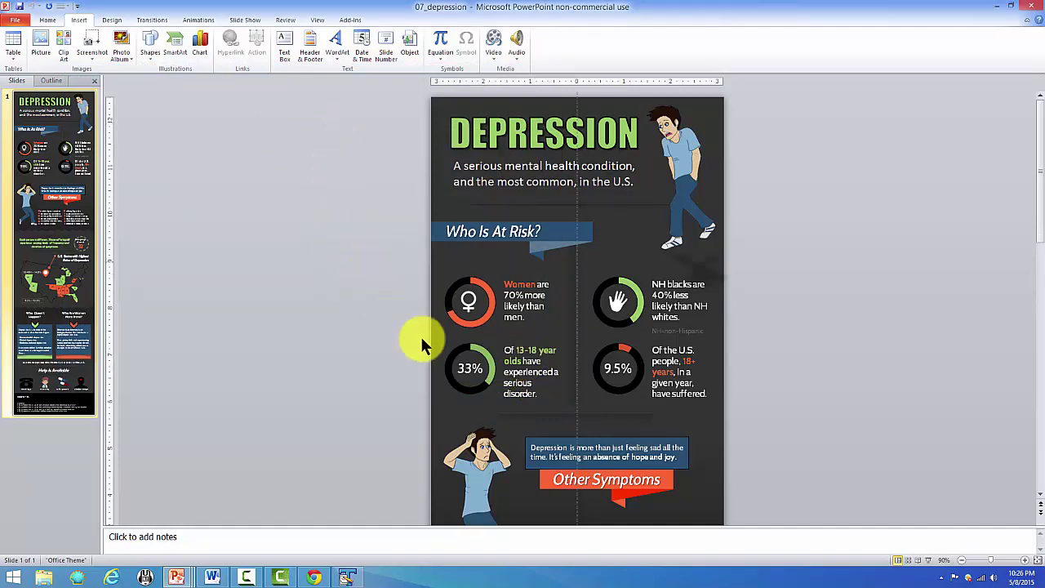
Select the Women icon, then the Who Is At Risk? banner and its fold shape, then deselect them
{"action": "left_click_drag", "start_coordinate": [369, 258], "coordinate": [573, 357]}
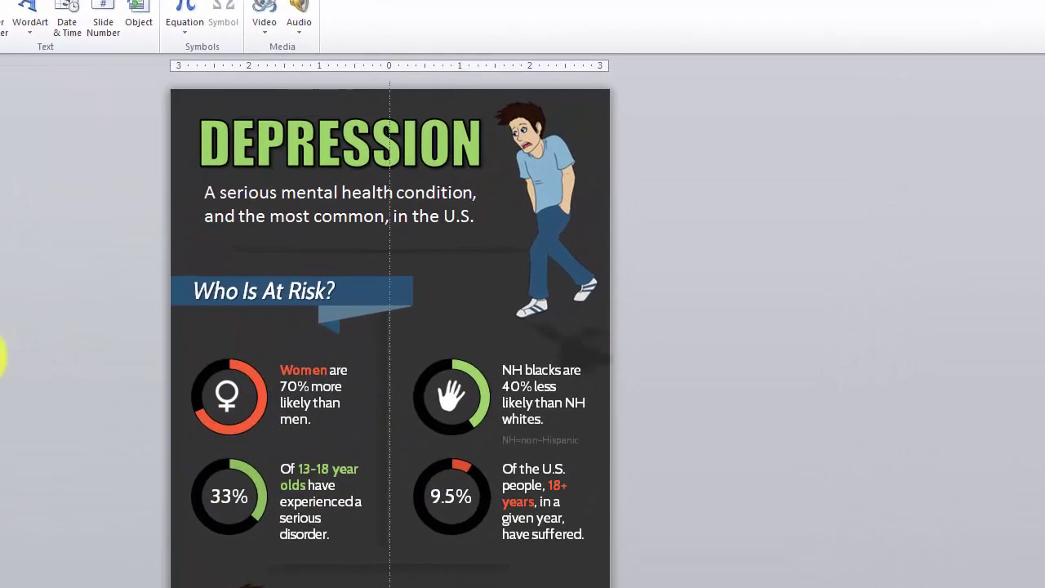
{"action": "scroll", "coordinate": [3, 356], "scroll_direction": "down", "scroll_amount": 3}
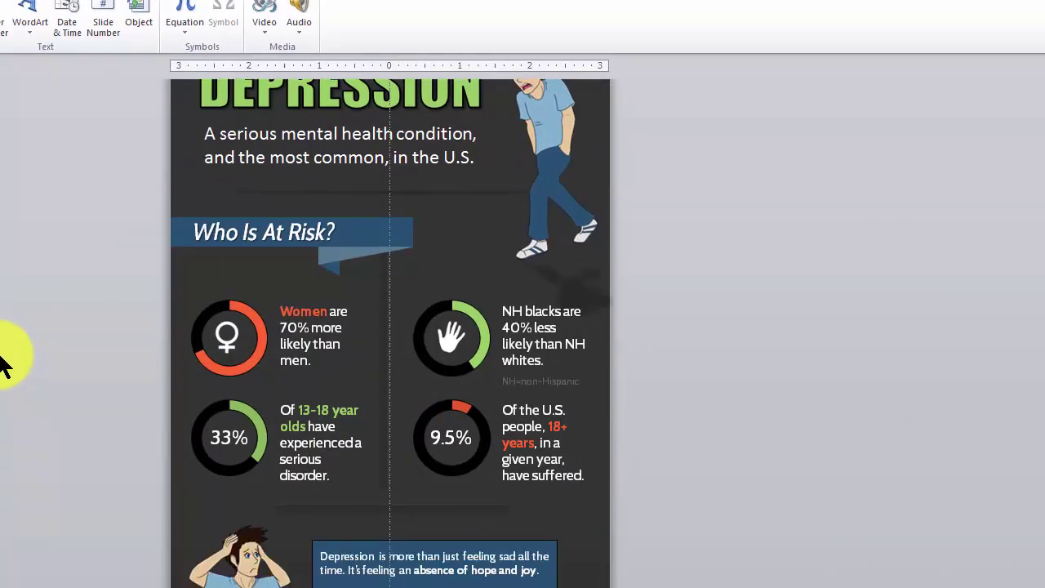
{"action": "scroll", "coordinate": [3, 356], "scroll_direction": "down", "scroll_amount": 1}
{"action": "scroll", "coordinate": [2, 356], "scroll_direction": "down", "scroll_amount": 3}
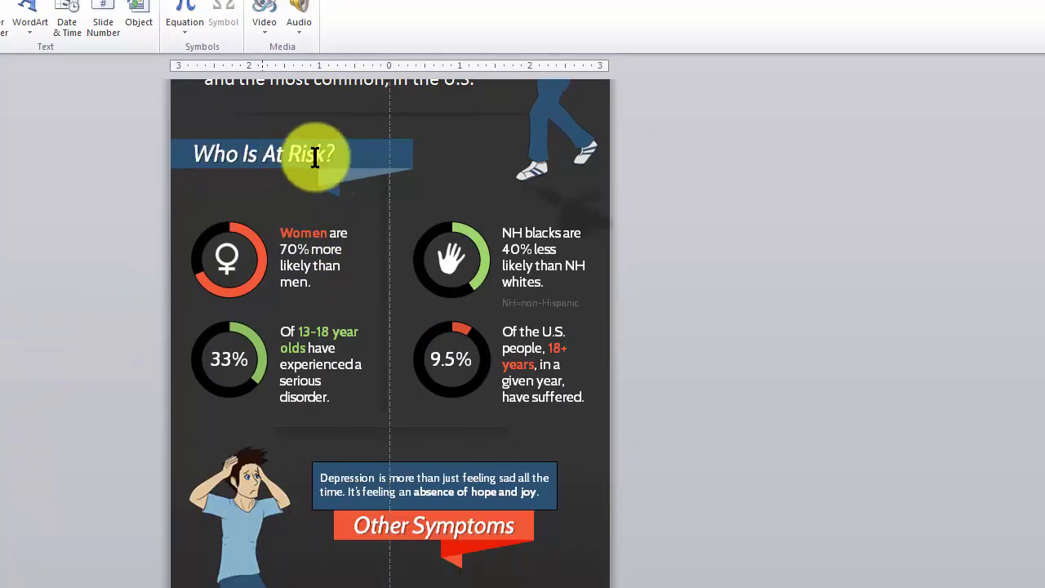
{"action": "left_click", "coordinate": [360, 150]}
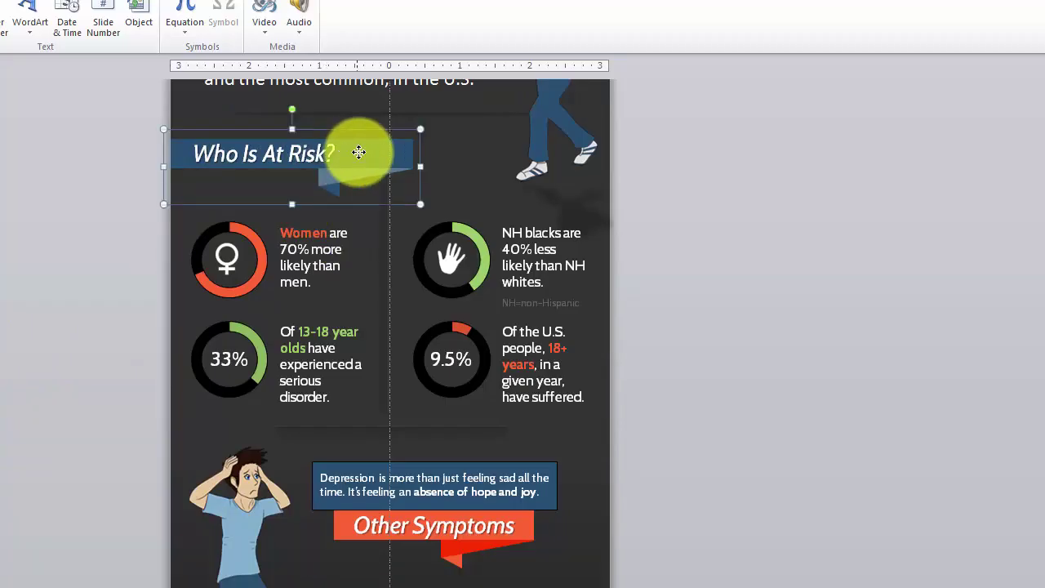
{"action": "left_click", "coordinate": [341, 189]}
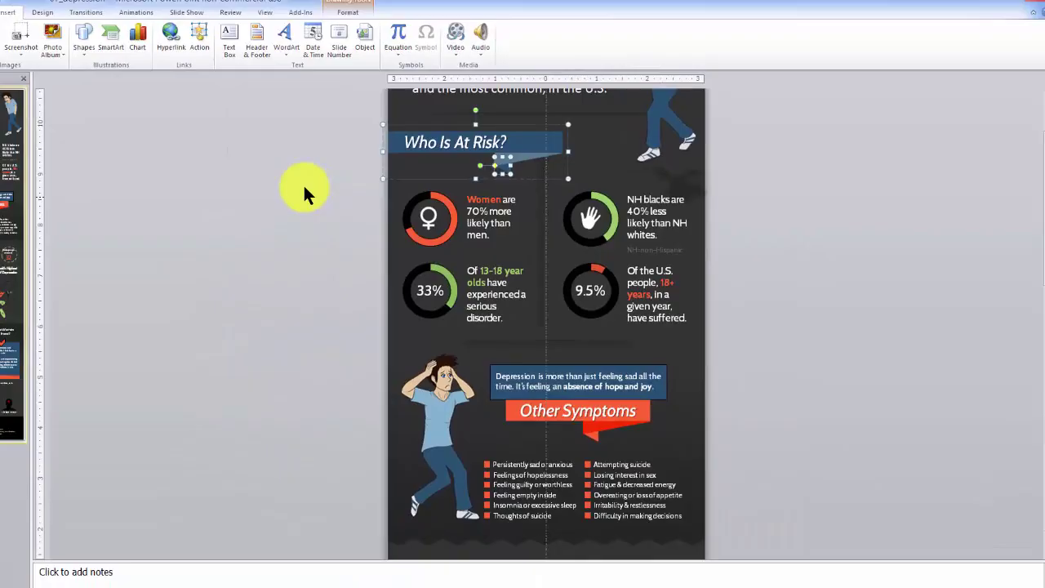
{"action": "left_click", "coordinate": [49, 208]}
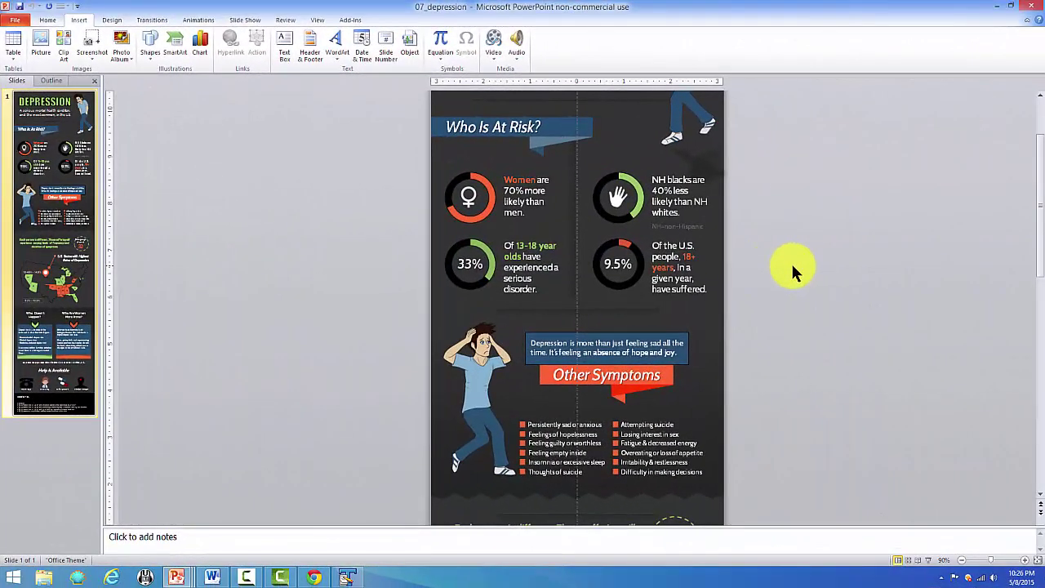
Jump back up the slide via the scrollbar track to the DEPRESSION title
{"action": "left_click", "coordinate": [1039, 109]}
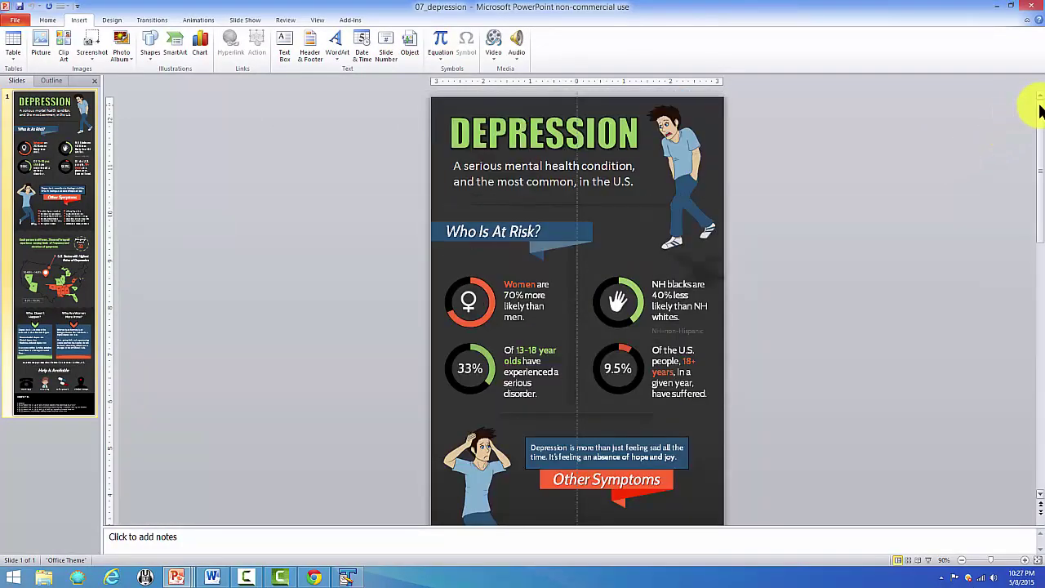